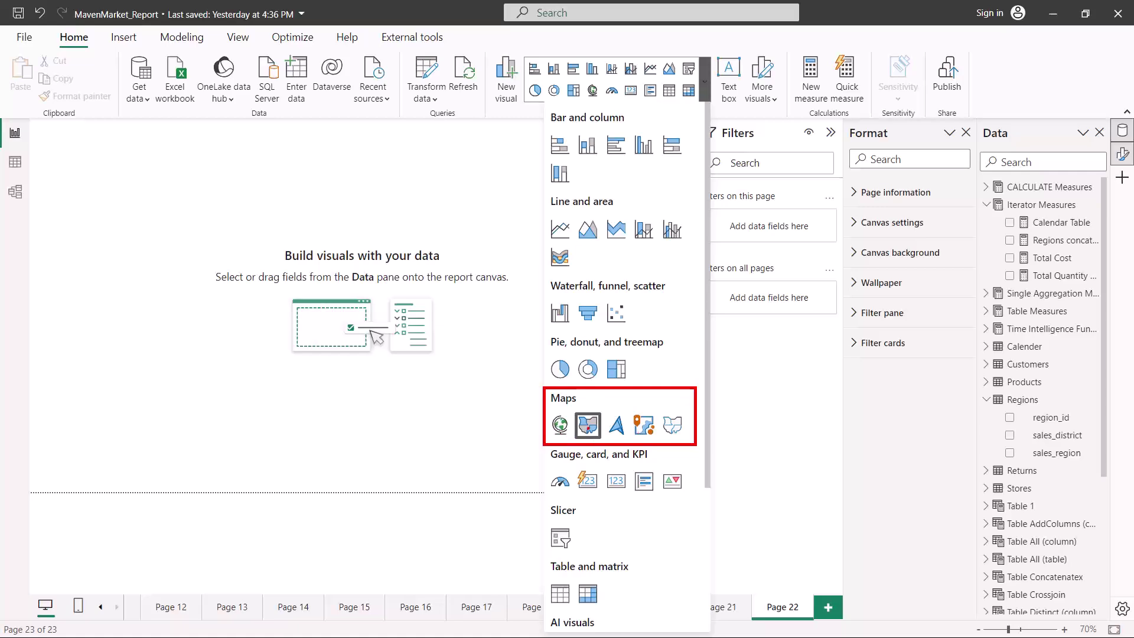
Insert a Map visual on the blank report page, Page 22
click(560, 424)
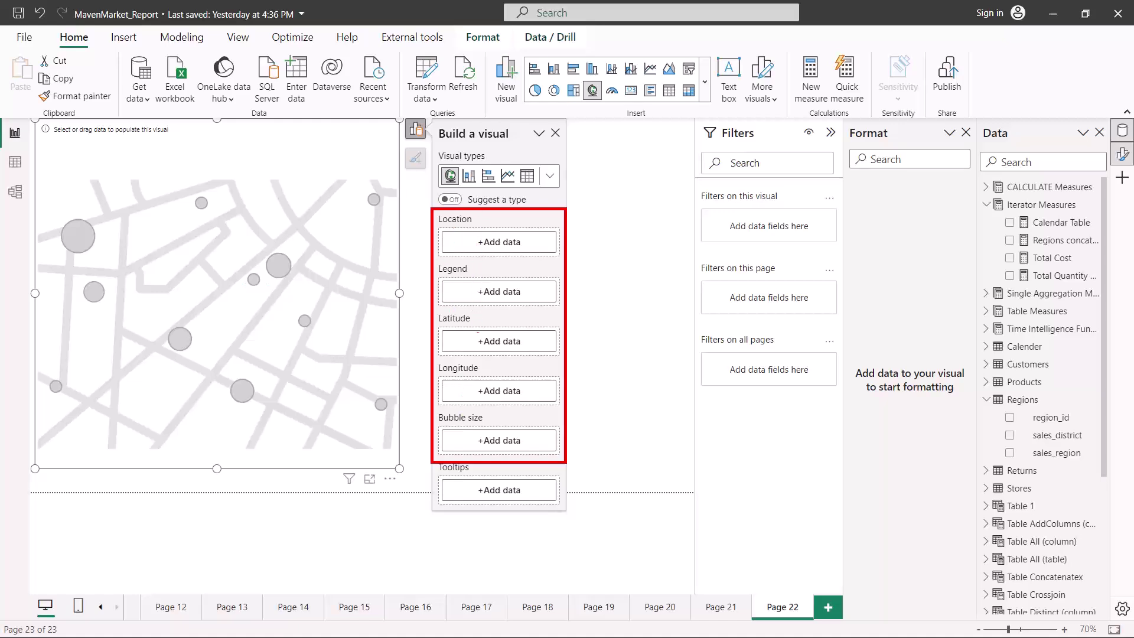
drag(444, 228, 474, 225)
drag(444, 277, 459, 276)
drag(447, 324, 471, 323)
drag(447, 377, 486, 375)
drag(448, 425, 476, 424)
click(445, 248)
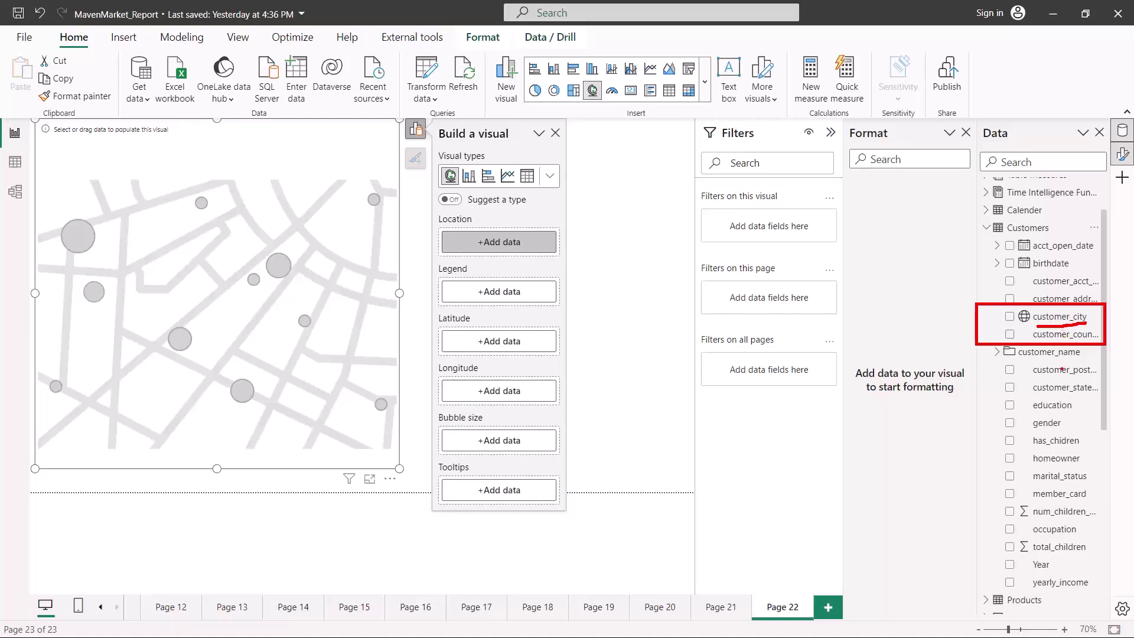
mouse_move(1039, 394)
mouse_down()
mouse_move(1074, 397)
mouse_move(1093, 375)
mouse_up()
drag(1024, 325, 1038, 324)
key(Escape)
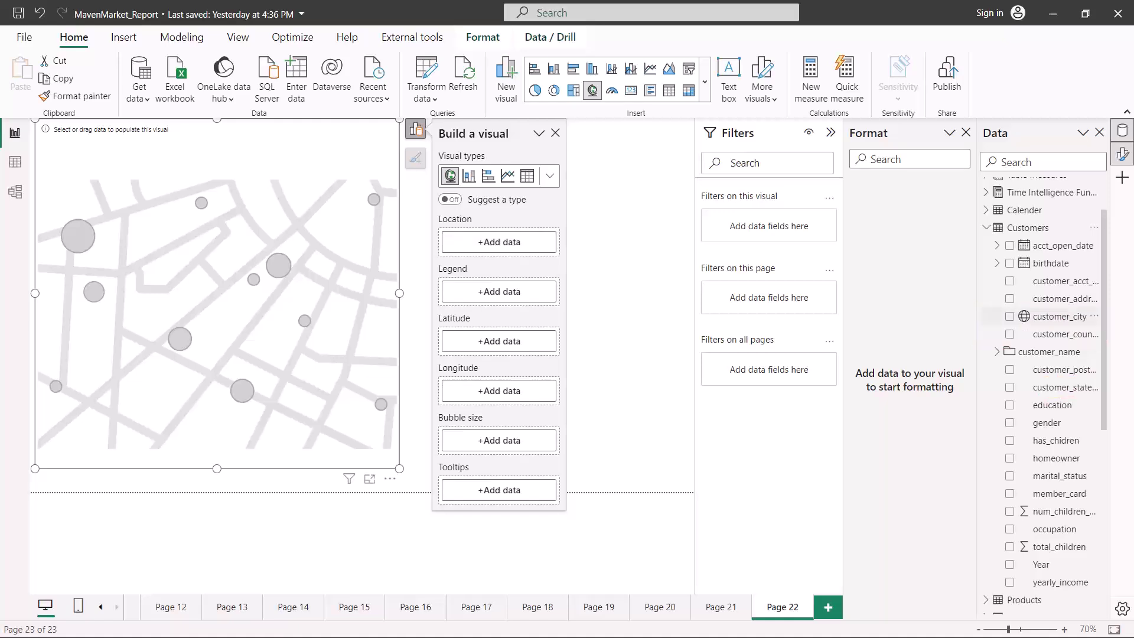
Assign the customer_city field from the Customers table as the map's Location
click(1060, 321)
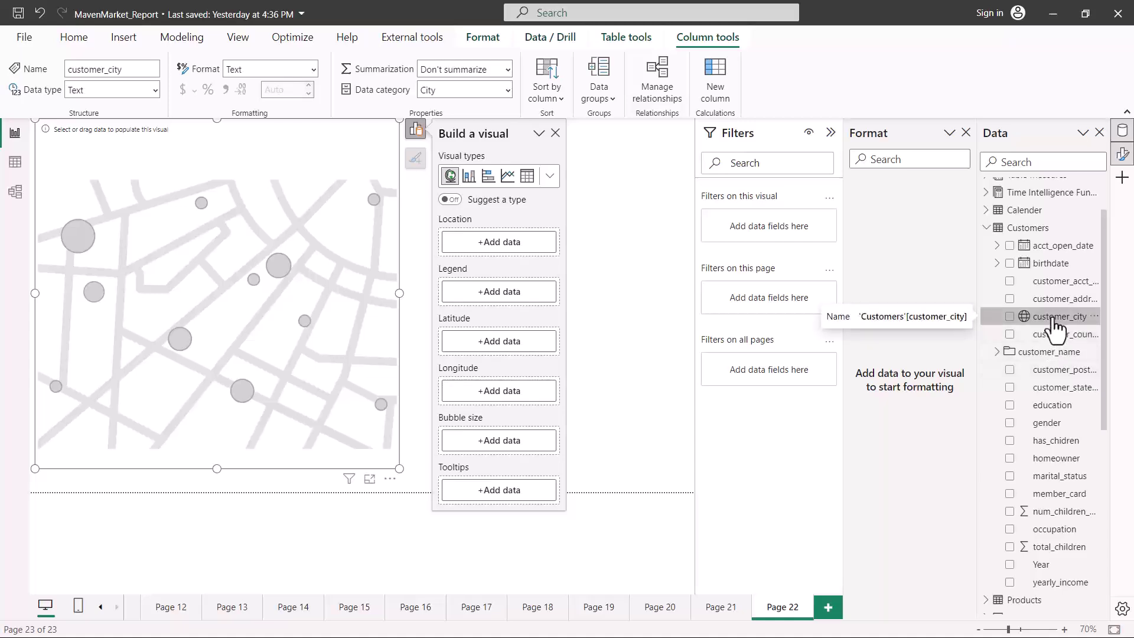
drag(1053, 321, 508, 246)
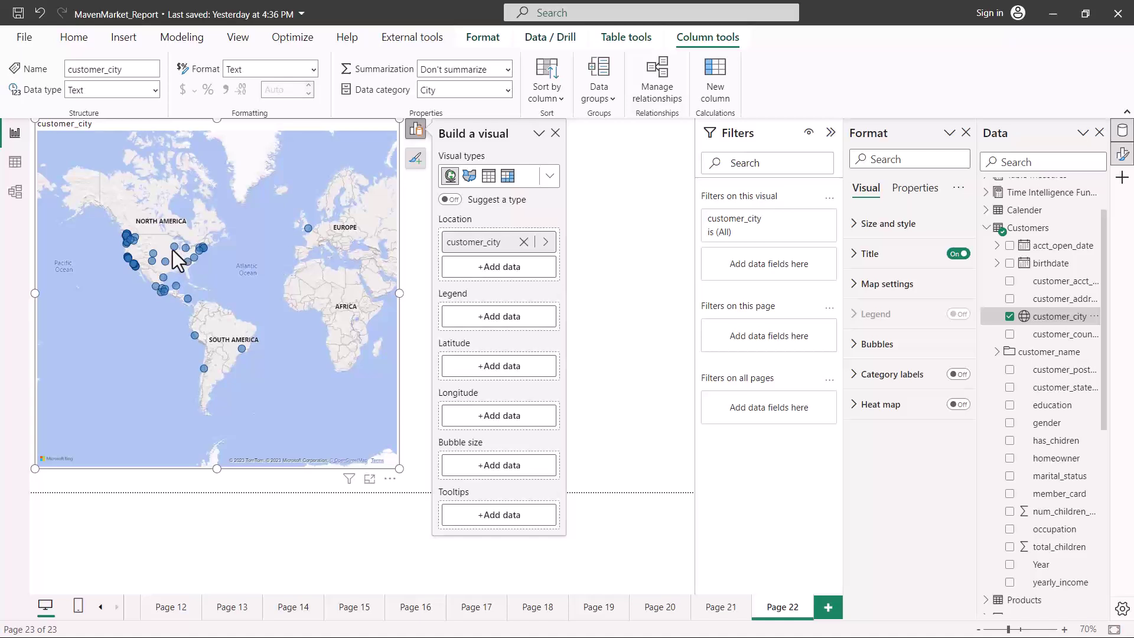
mouse_move(175, 250)
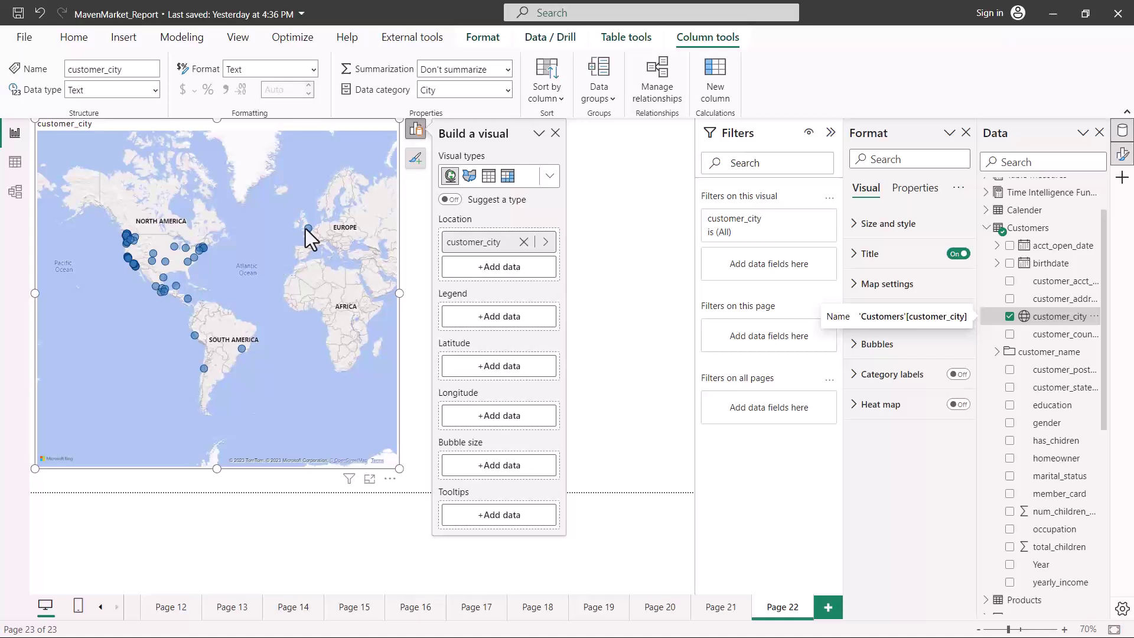
mouse_move(306, 228)
mouse_move(193, 335)
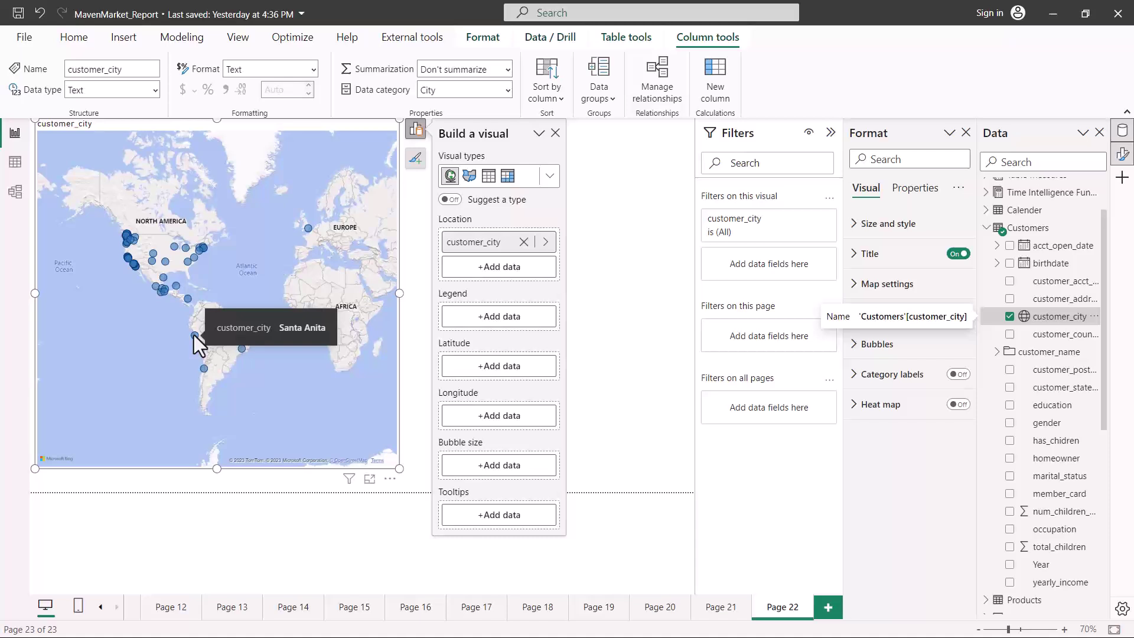
mouse_move(203, 368)
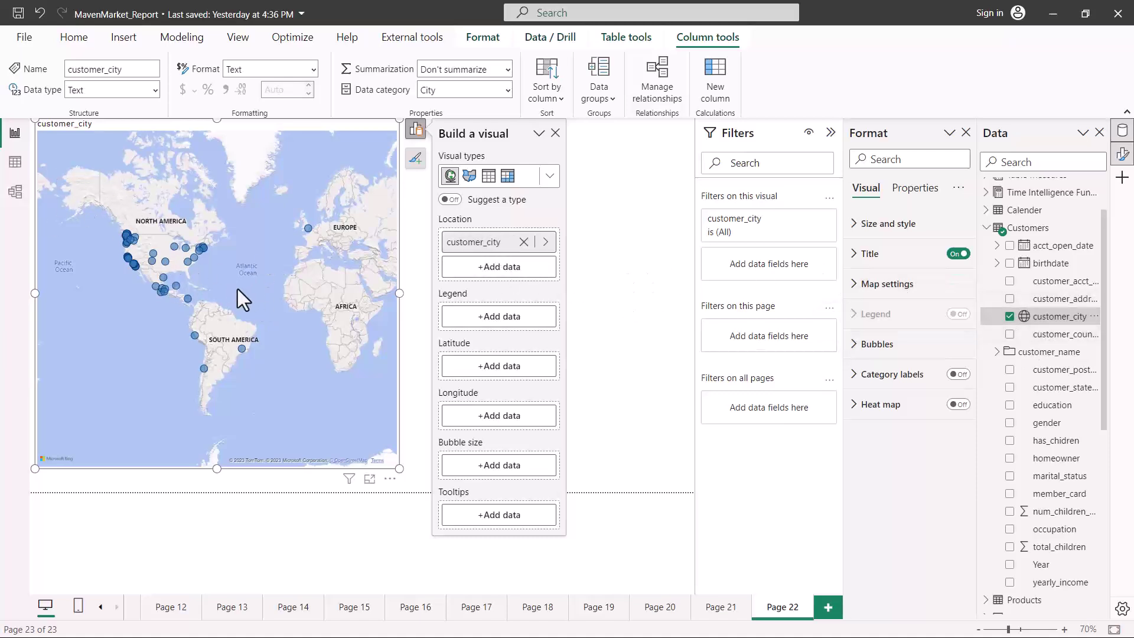
Set the data category of the customer_country column to Country
click(1056, 338)
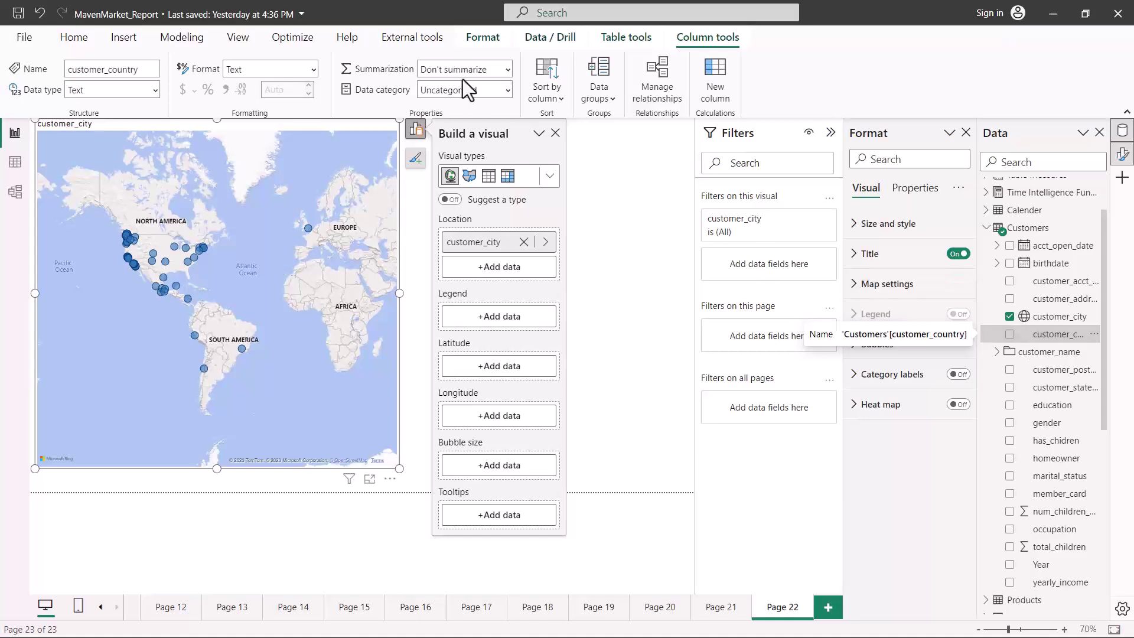
click(508, 90)
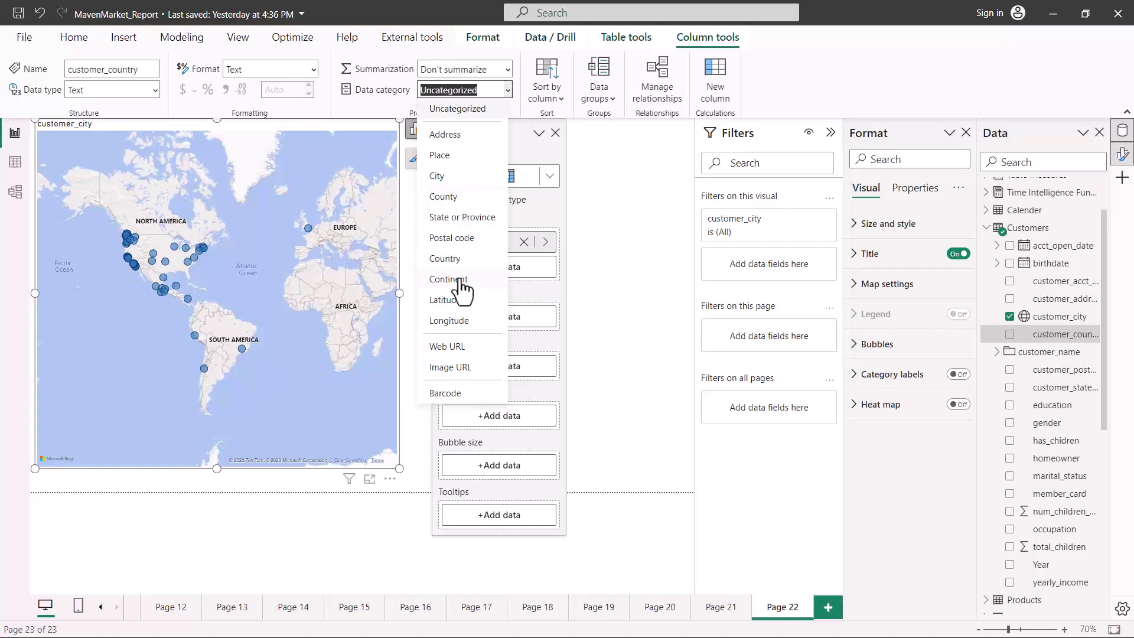
key(Escape)
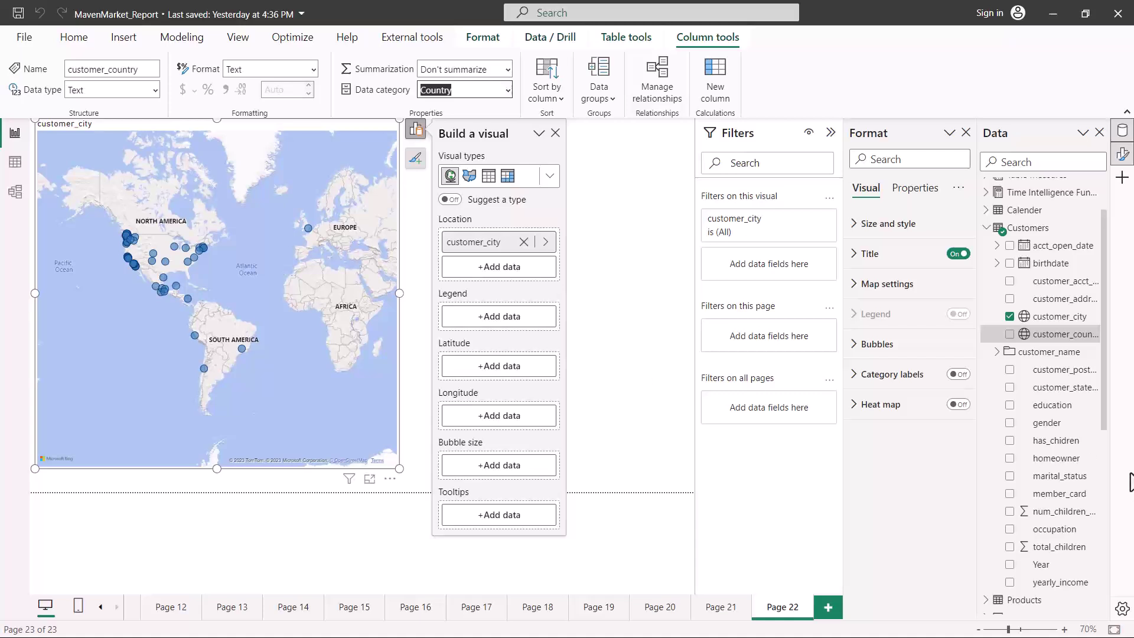
Add customer_country to the map's Location, placed above customer_city in the hierarchy
mouse_move(1063, 339)
mouse_down()
mouse_move(751, 327)
mouse_move(625, 296)
mouse_move(548, 250)
mouse_move(509, 242)
mouse_move(508, 229)
mouse_up()
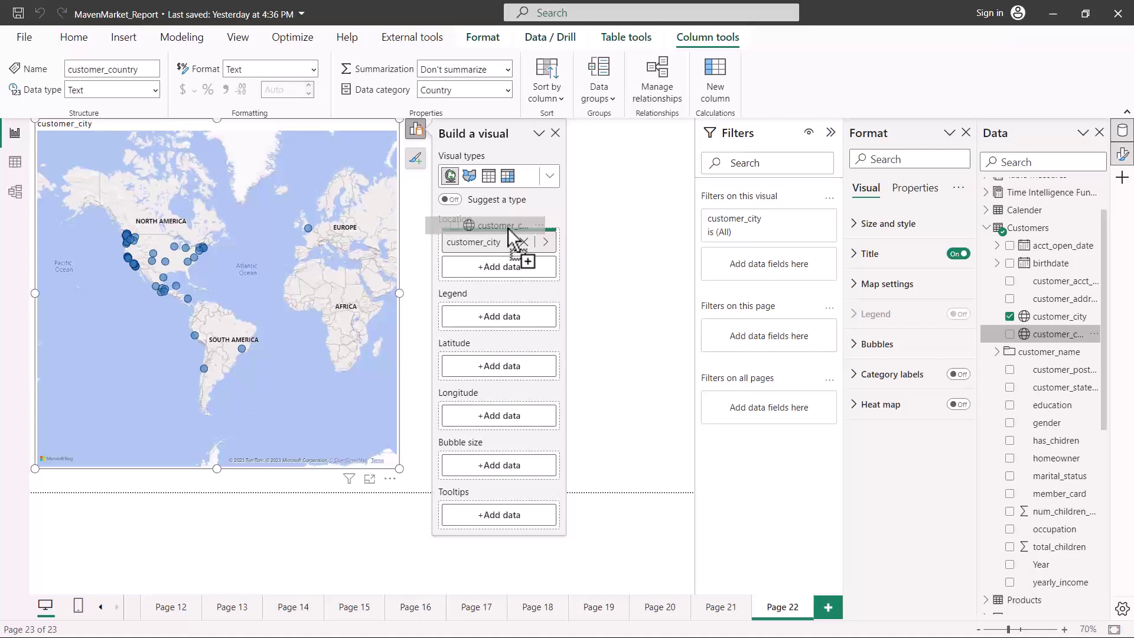
drag(509, 229, 512, 233)
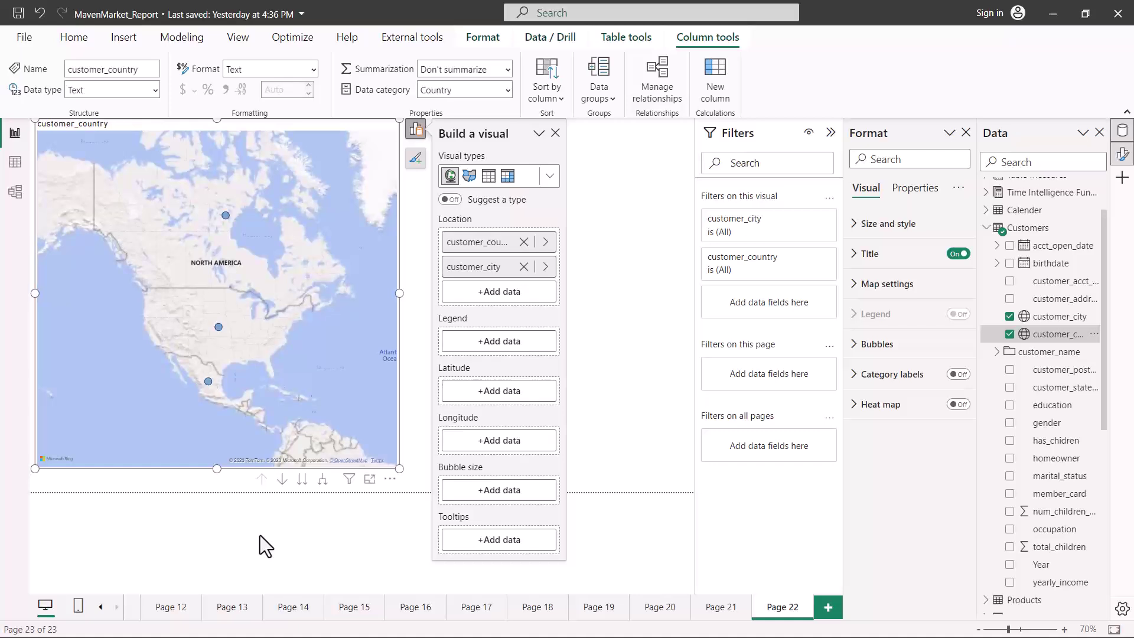
mouse_move(232, 439)
mouse_down()
mouse_move(312, 500)
mouse_move(408, 516)
mouse_up()
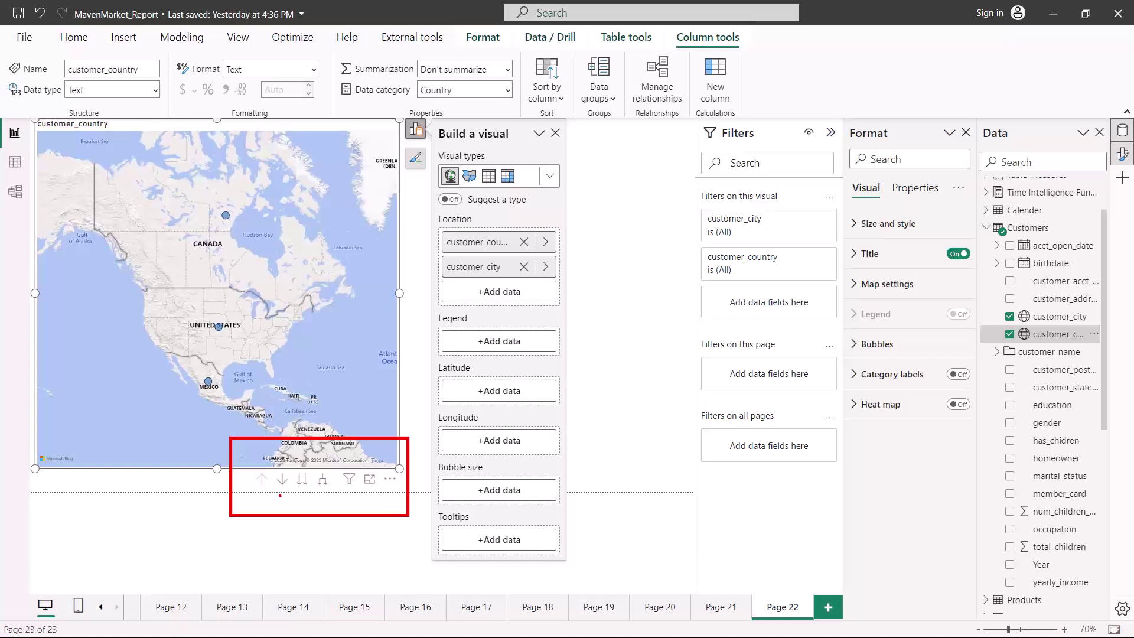
key(Escape)
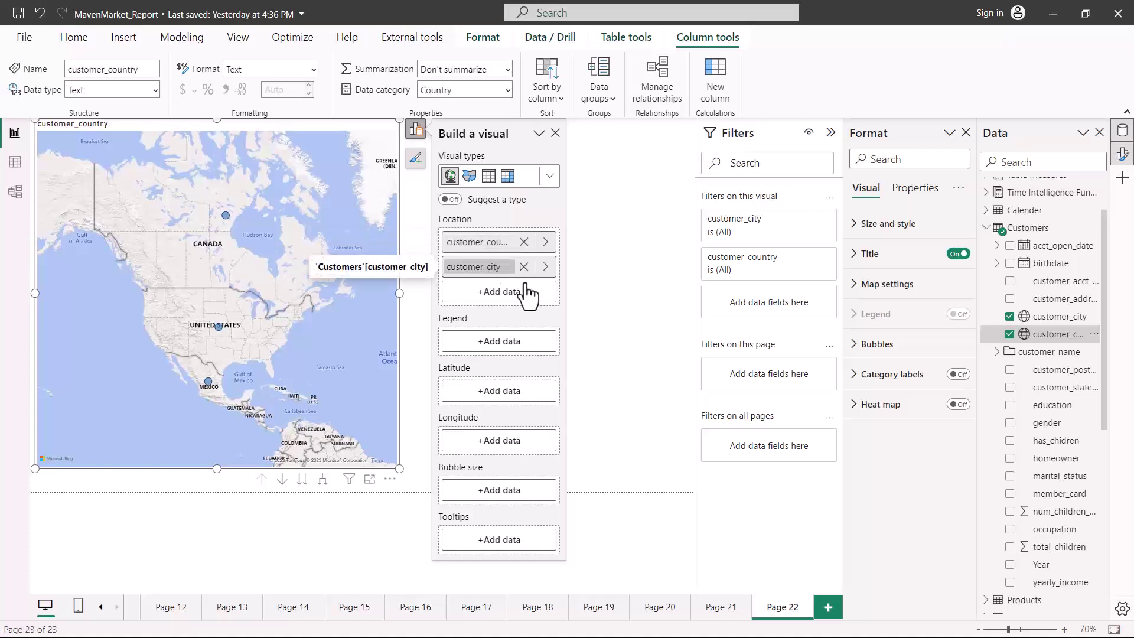
Turn on drill mode for the map and expand all locations down one level from country to city
click(282, 480)
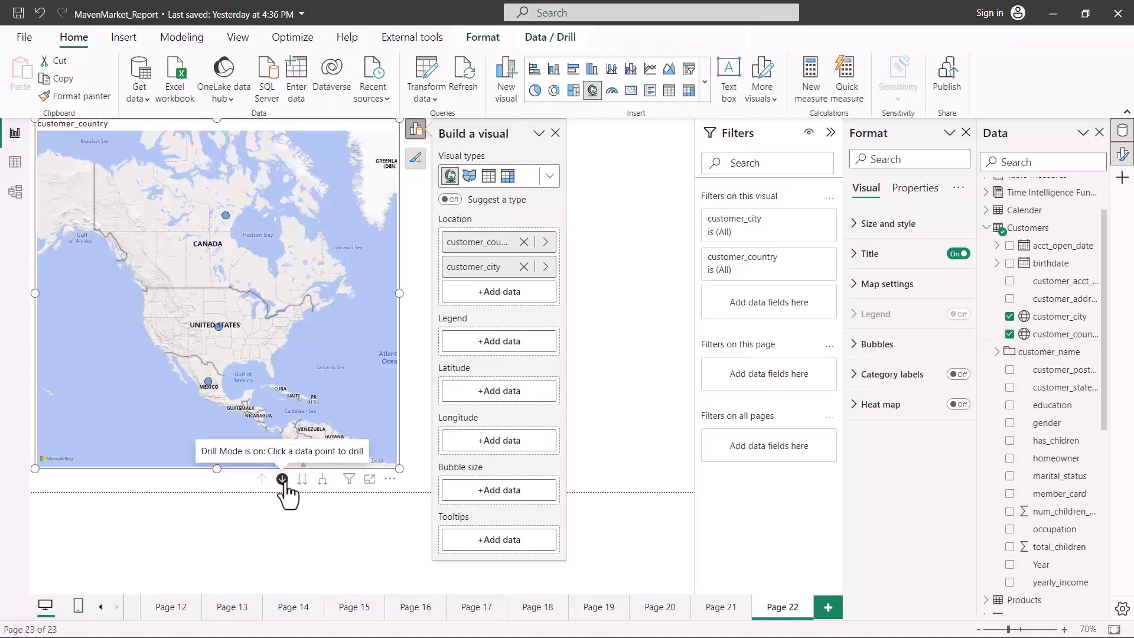
click(322, 478)
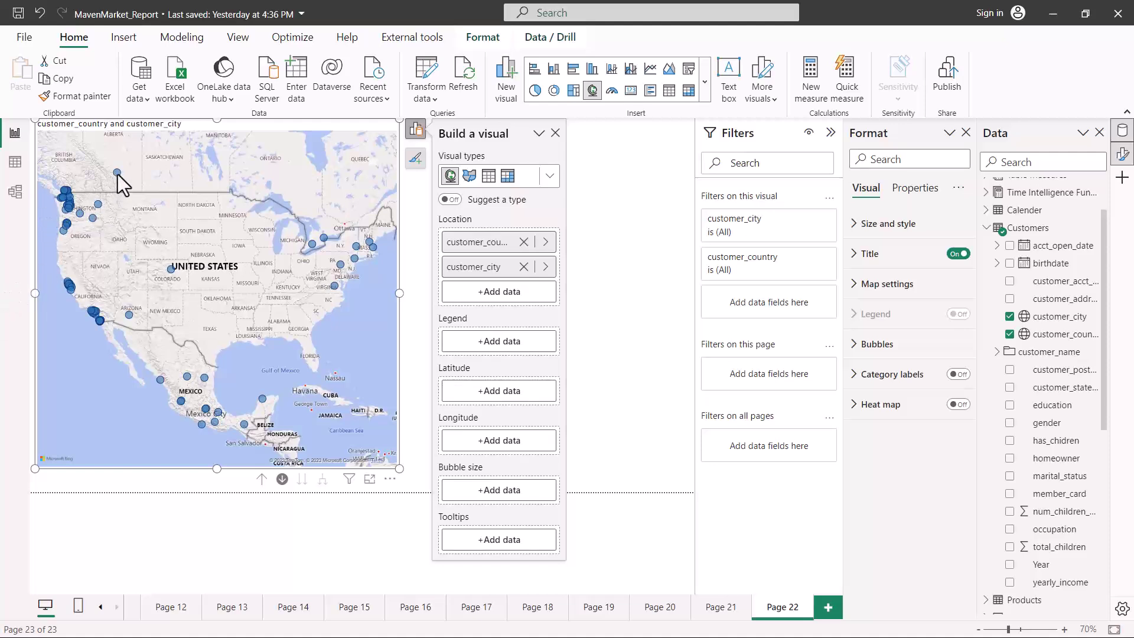
mouse_move(96, 196)
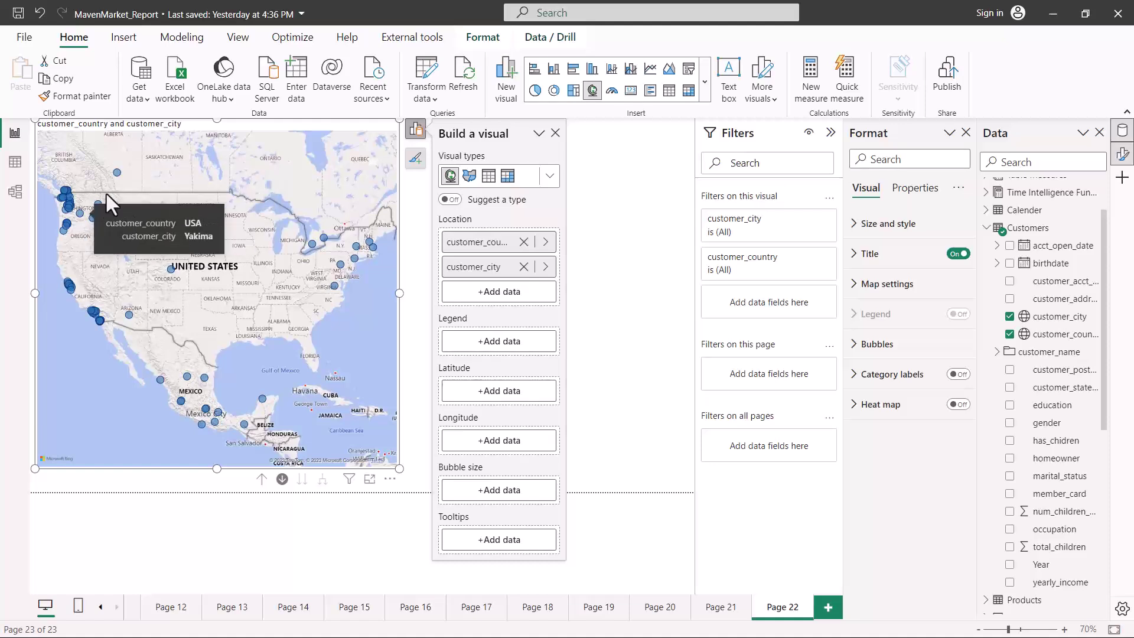
mouse_move(118, 176)
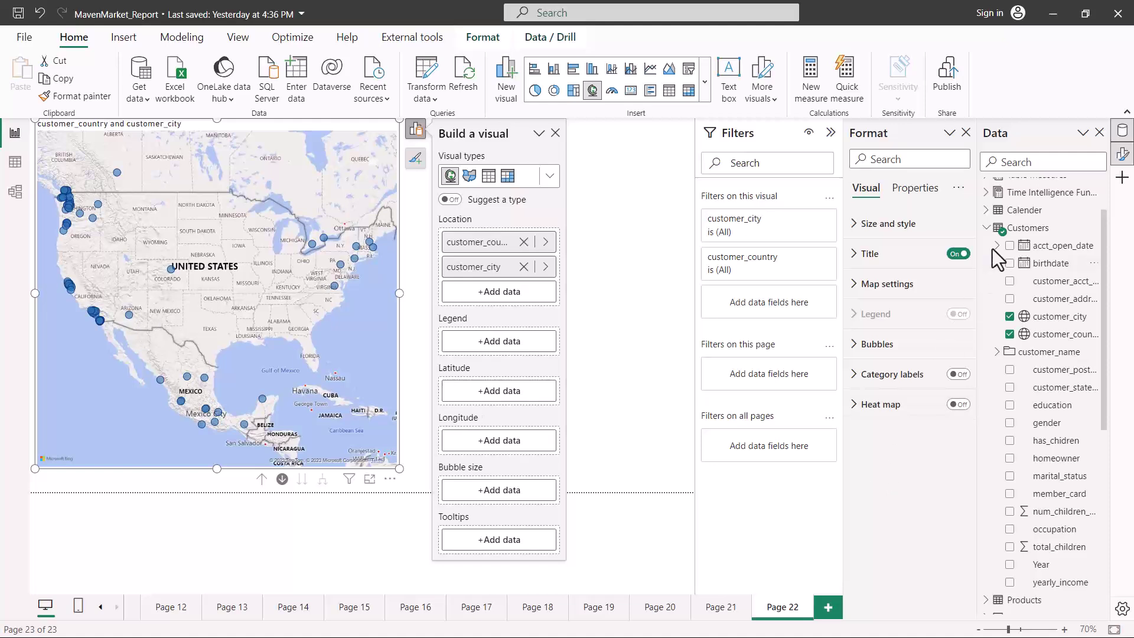
Size the map bubbles by the Total Cost measure from the Iterator Measures table
click(986, 228)
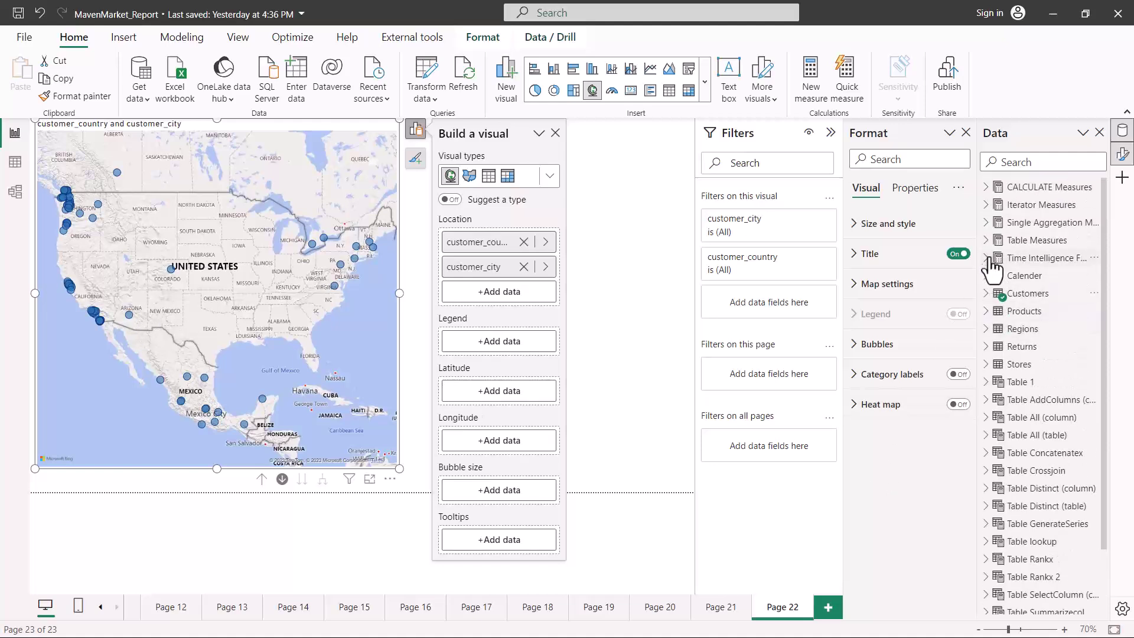
click(987, 205)
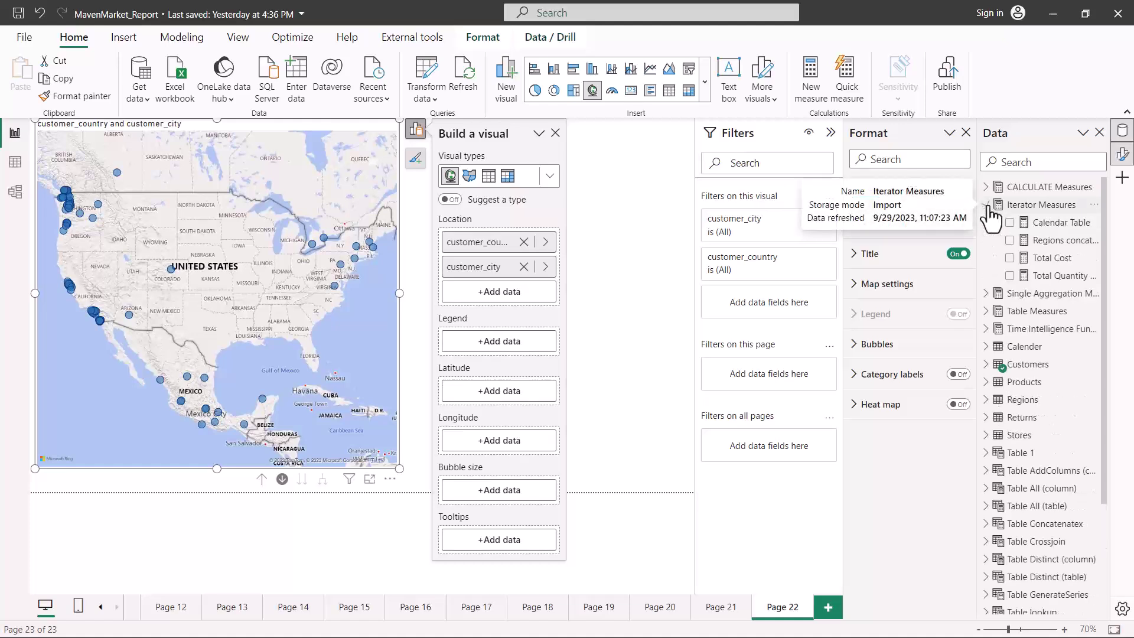
drag(1040, 260, 501, 488)
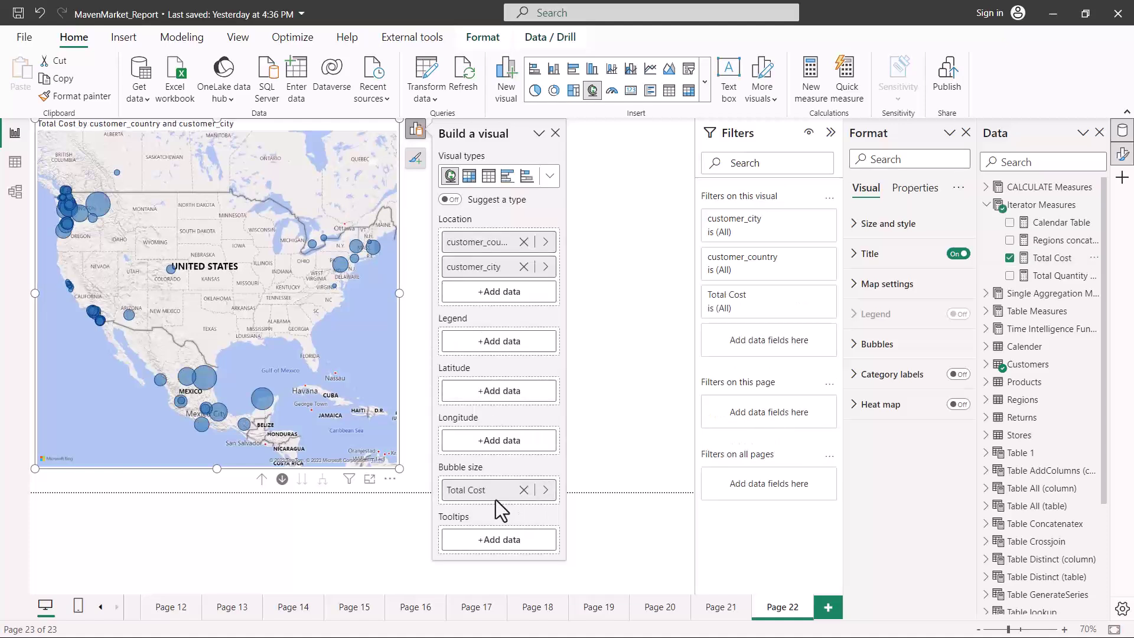
mouse_move(46, 158)
mouse_down()
mouse_move(79, 250)
mouse_move(134, 266)
mouse_up()
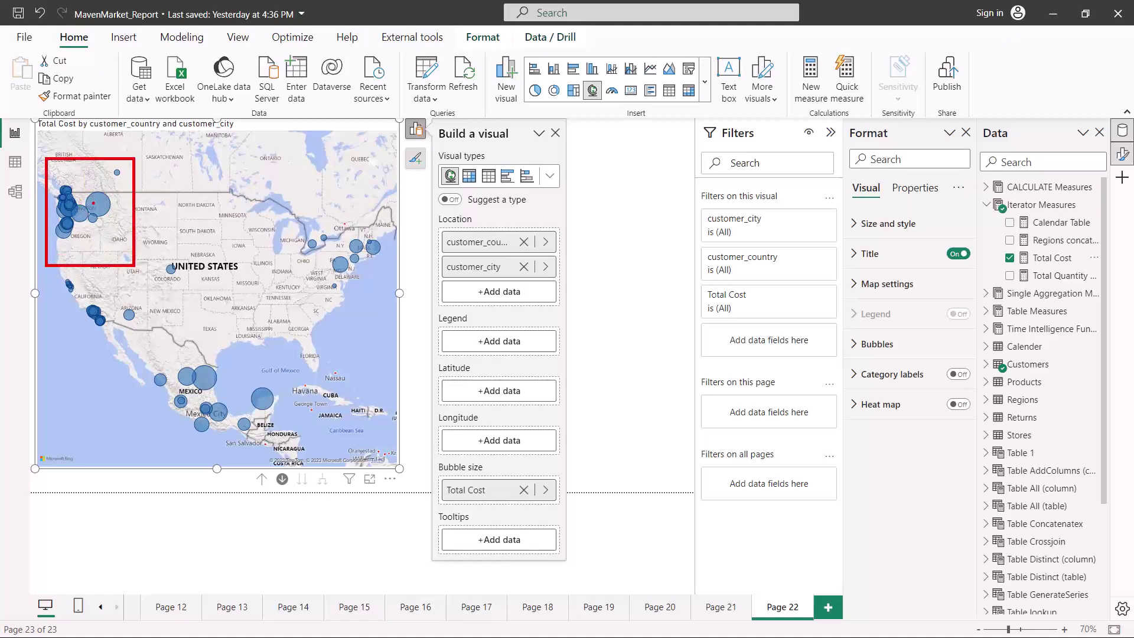
drag(140, 343, 318, 449)
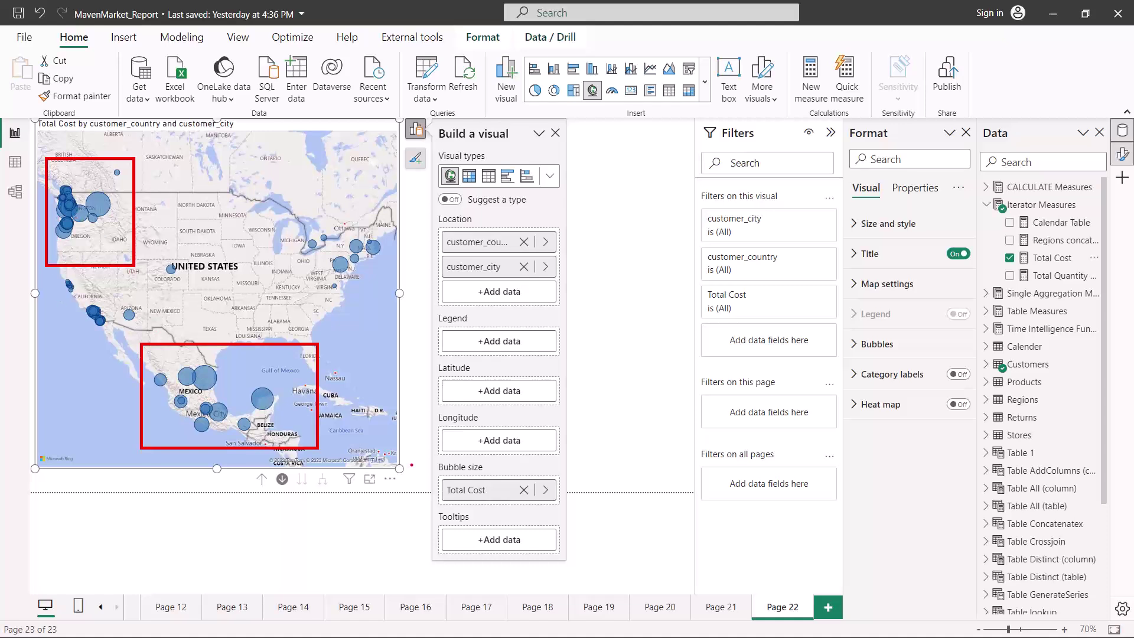
drag(430, 457, 573, 518)
mouse_move(450, 498)
mouse_down()
mouse_move(495, 498)
mouse_move(478, 478)
mouse_up()
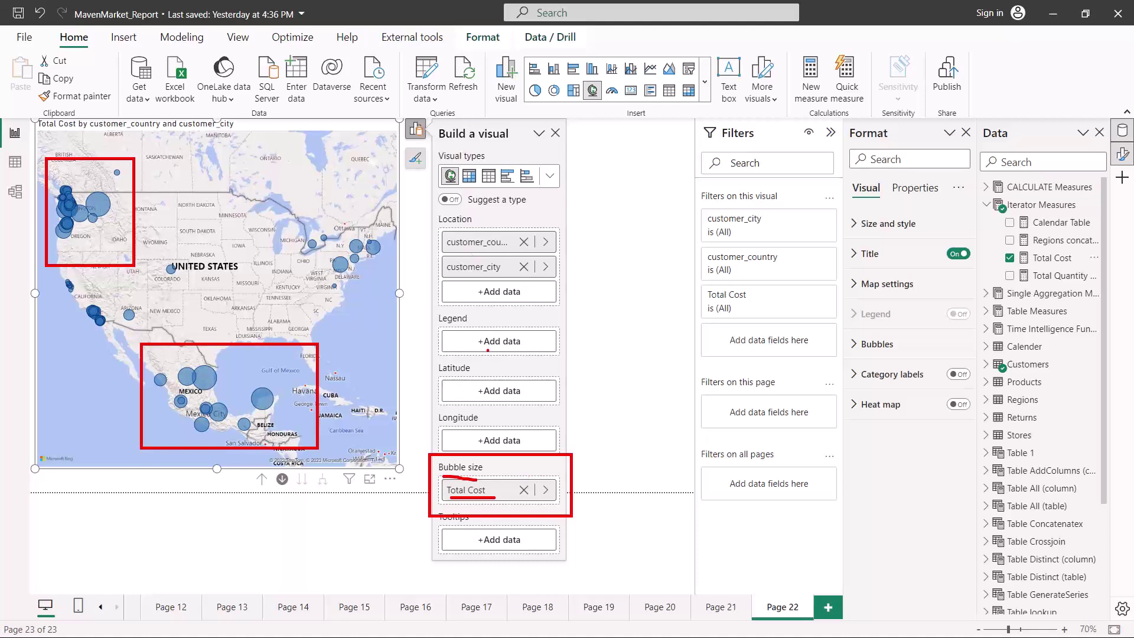
key(Escape)
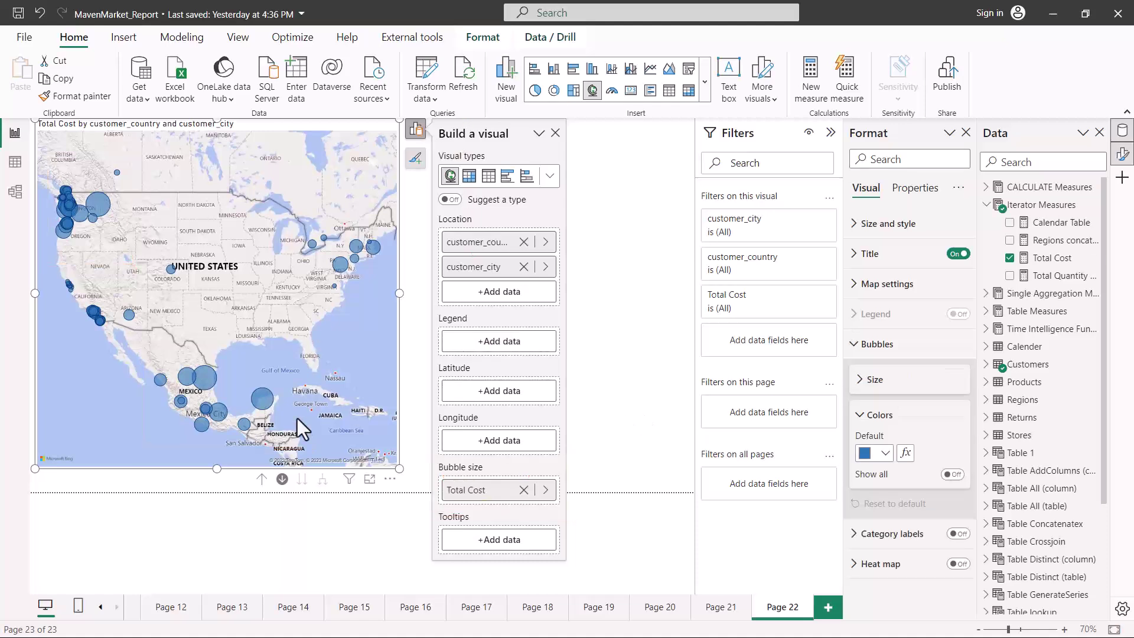
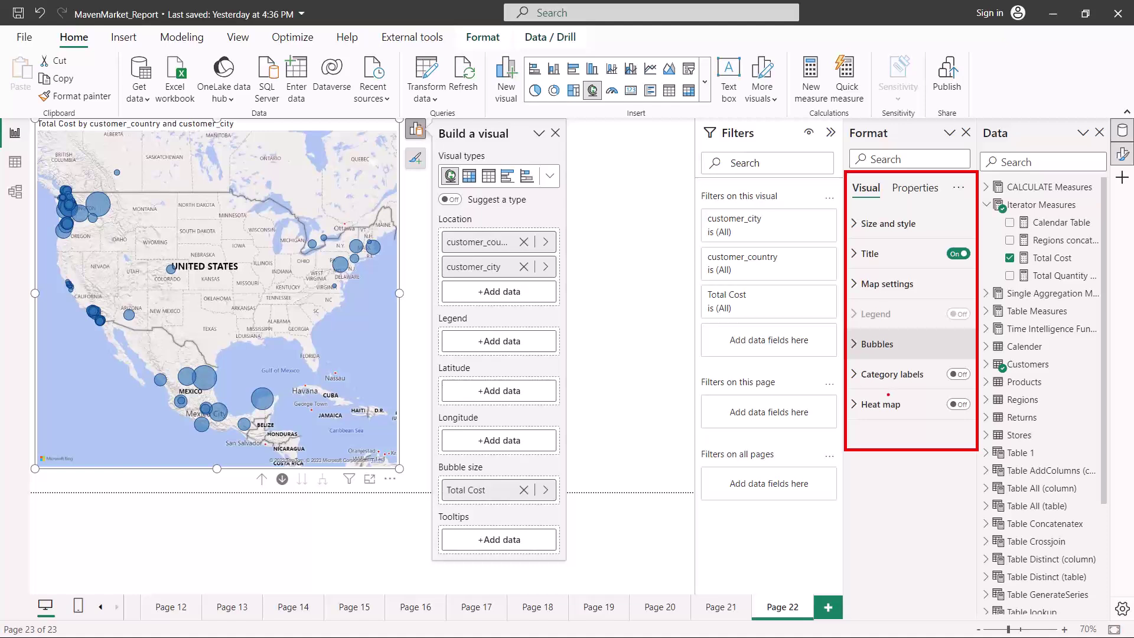
Set the range scaling of the map bubbles' size to Magnitude
click(864, 347)
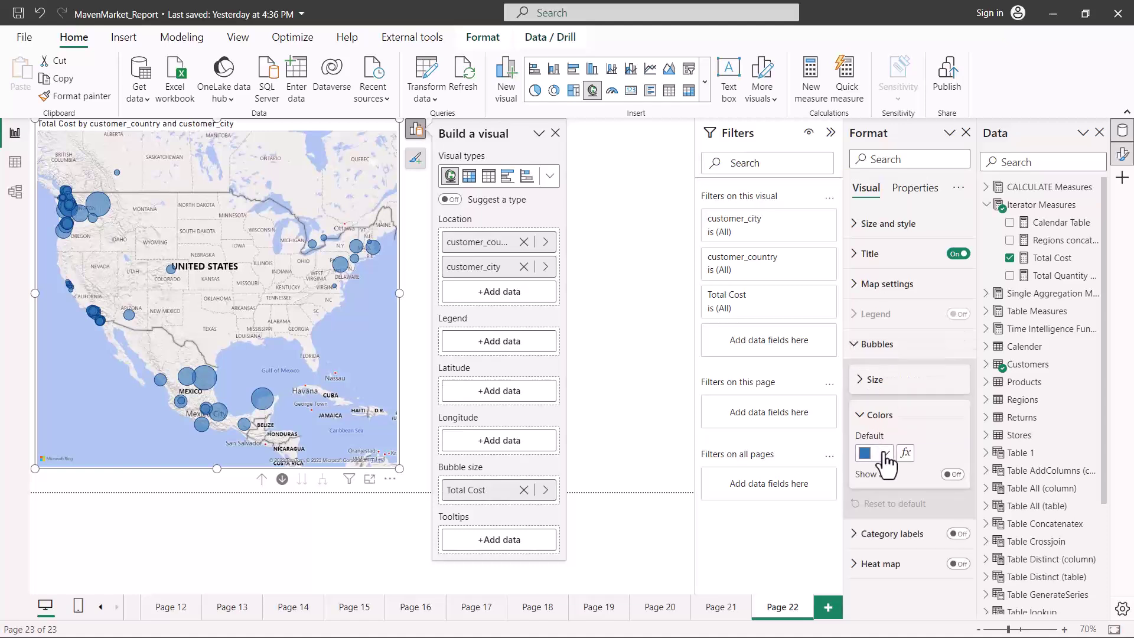
click(867, 380)
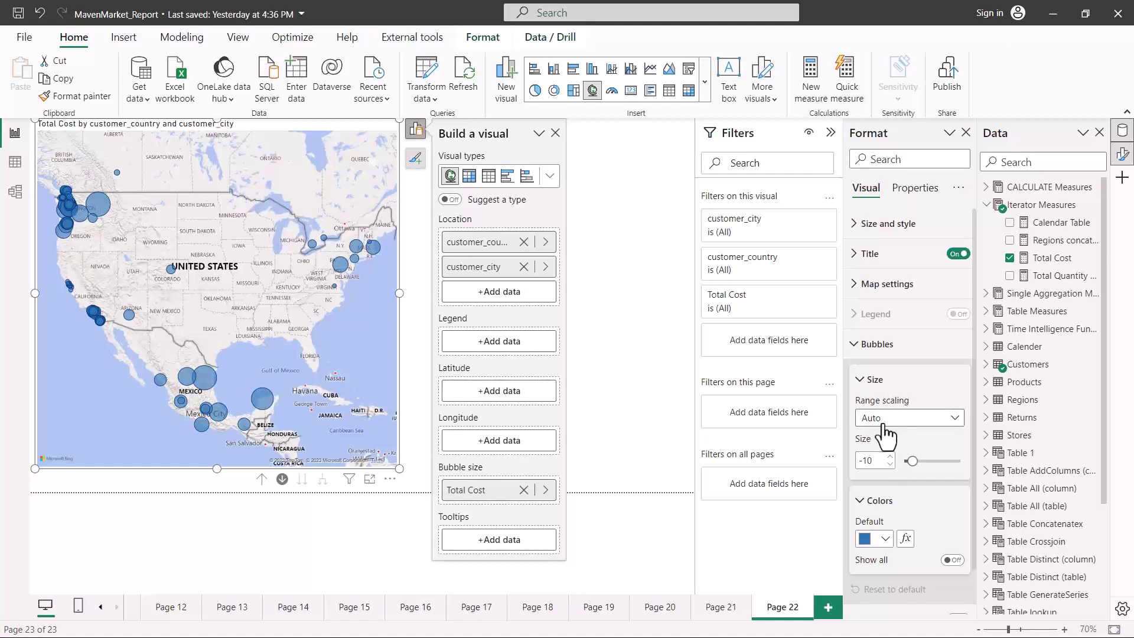
click(954, 421)
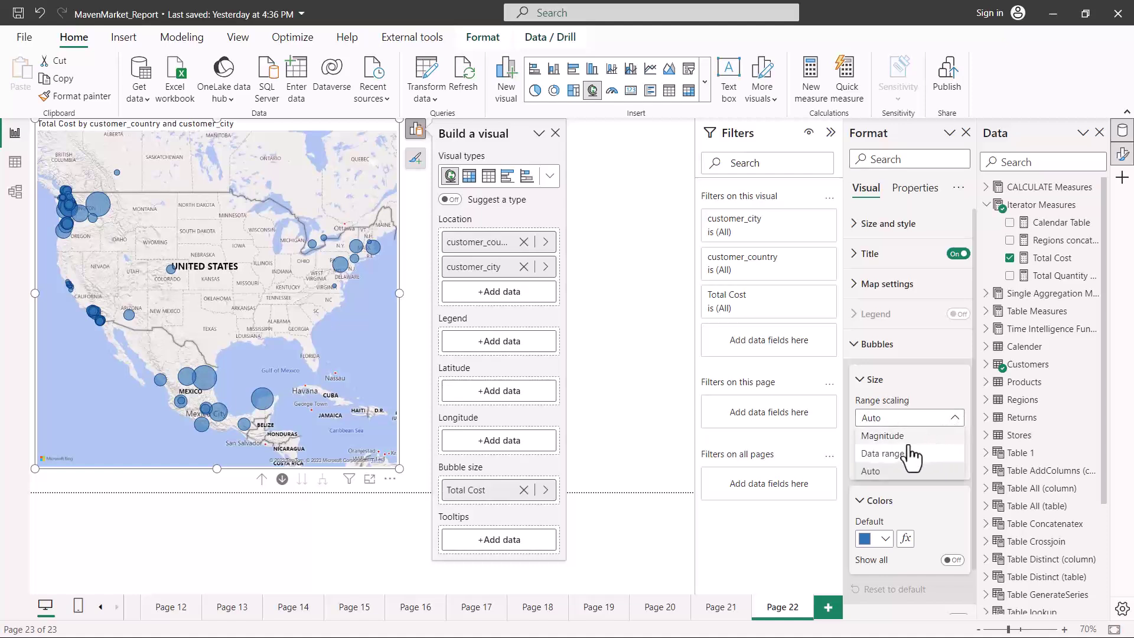
click(917, 381)
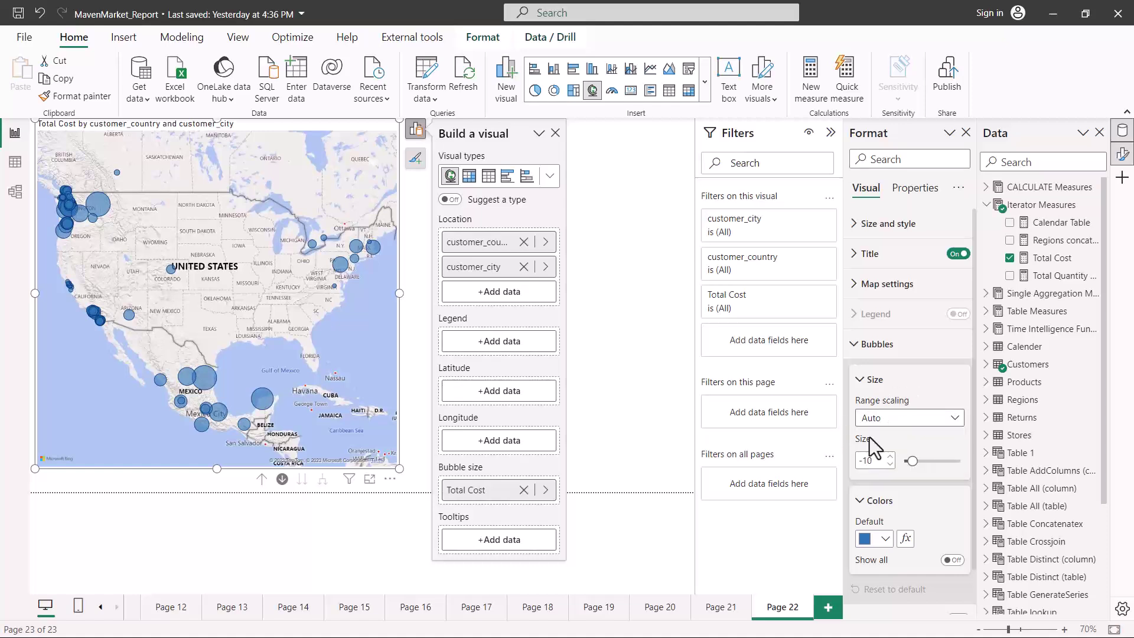
click(957, 422)
click(907, 393)
click(954, 418)
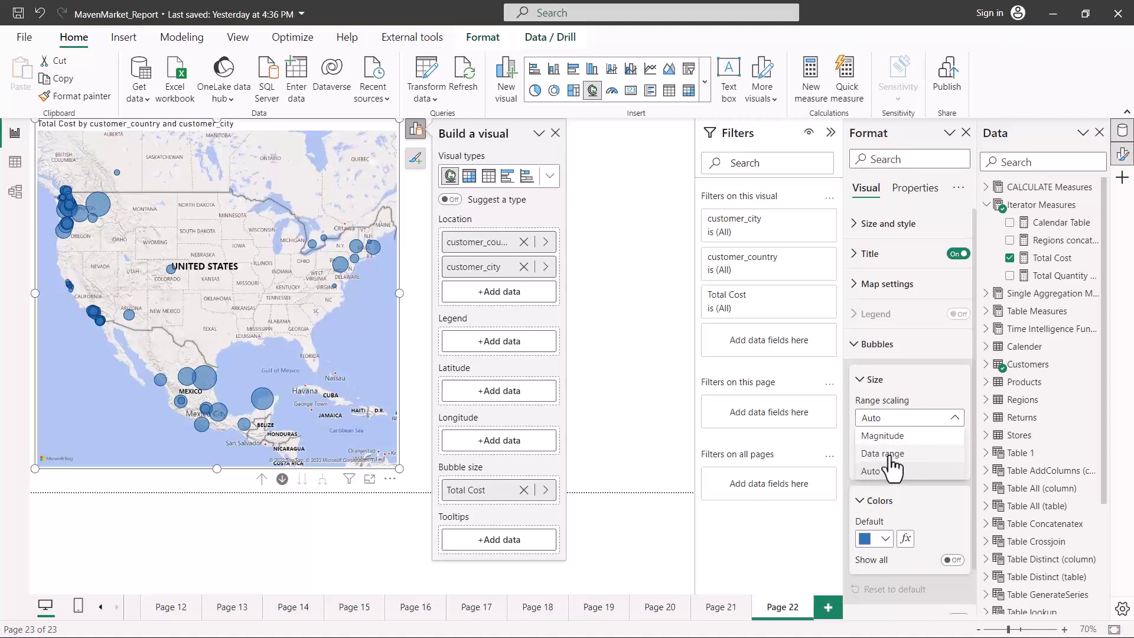
click(920, 386)
click(954, 419)
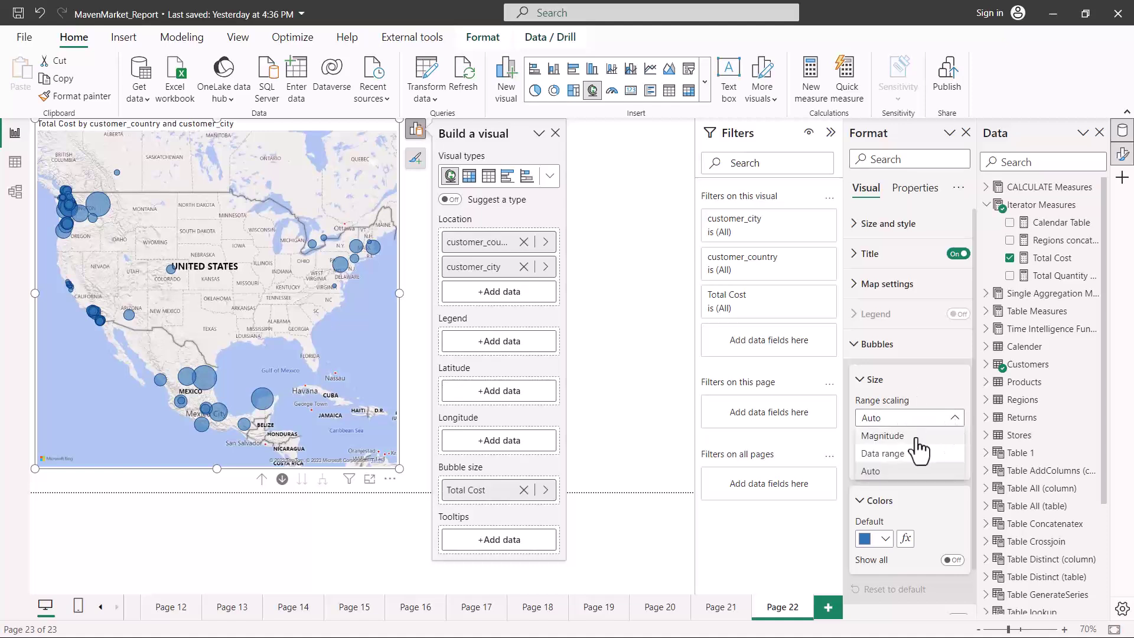
click(887, 436)
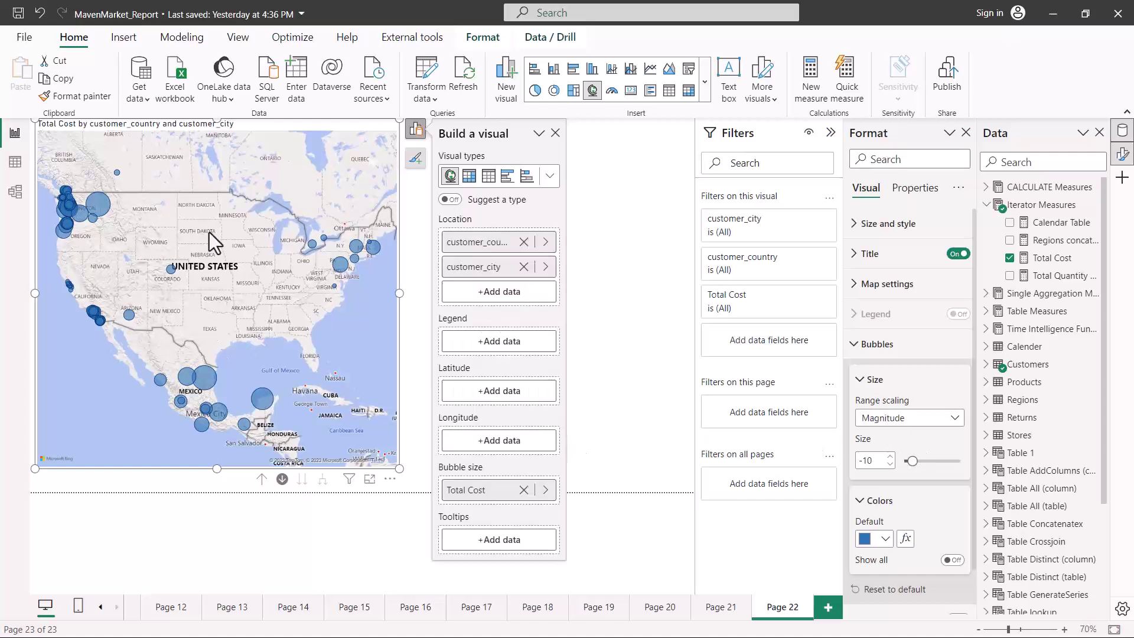
Set the size of the map bubbles to -2 and their range scaling to Auto
click(954, 421)
click(917, 485)
drag(910, 460, 918, 462)
click(915, 418)
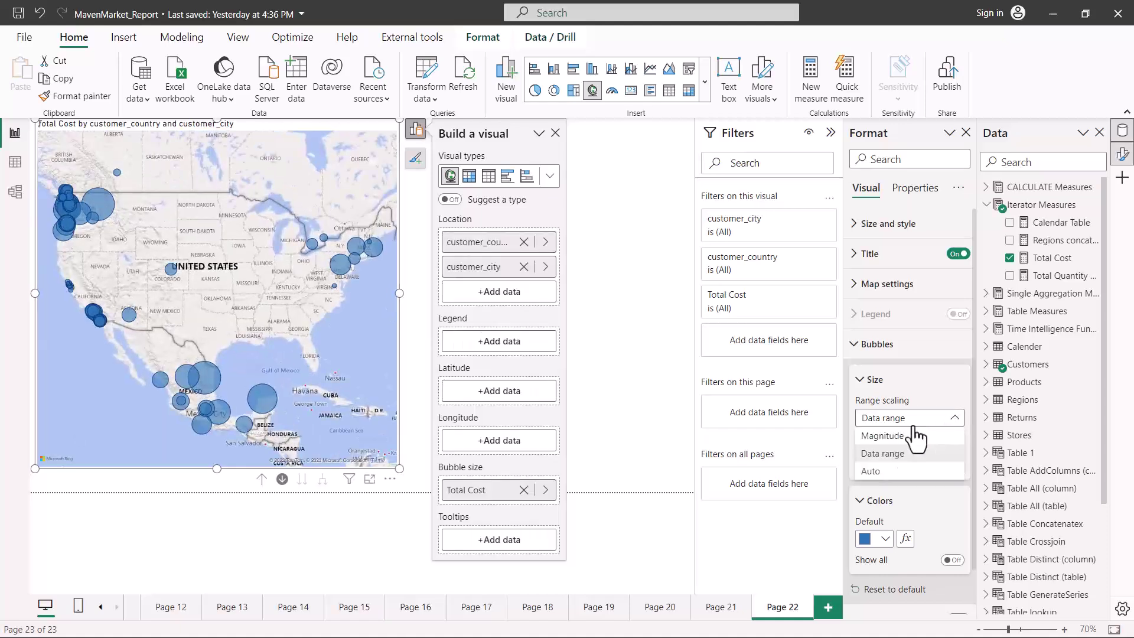
click(888, 471)
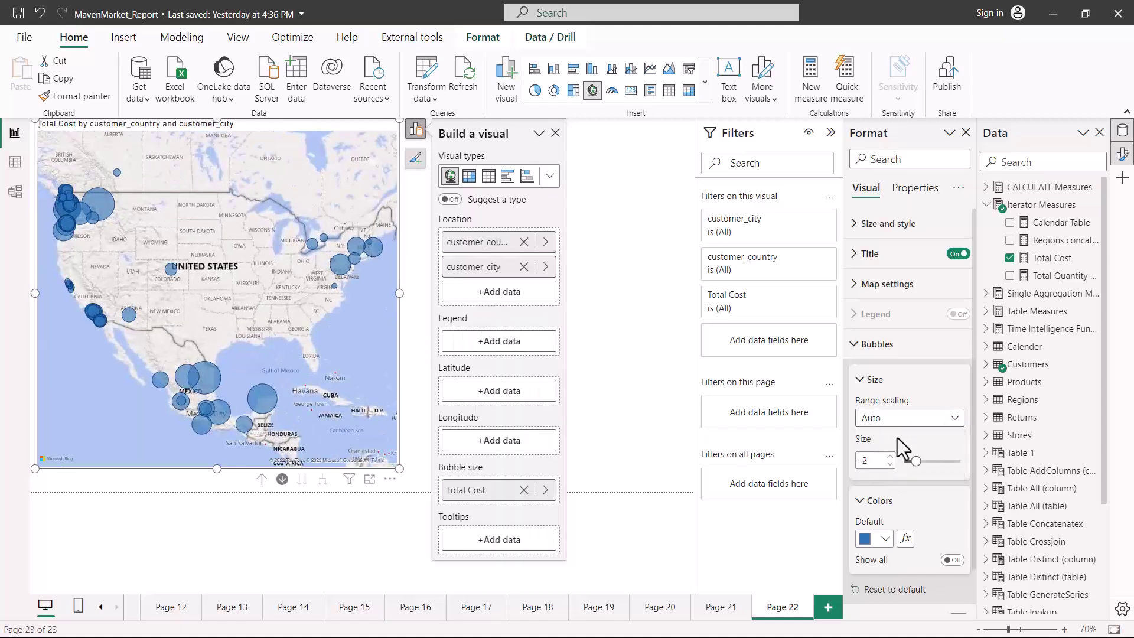
click(862, 381)
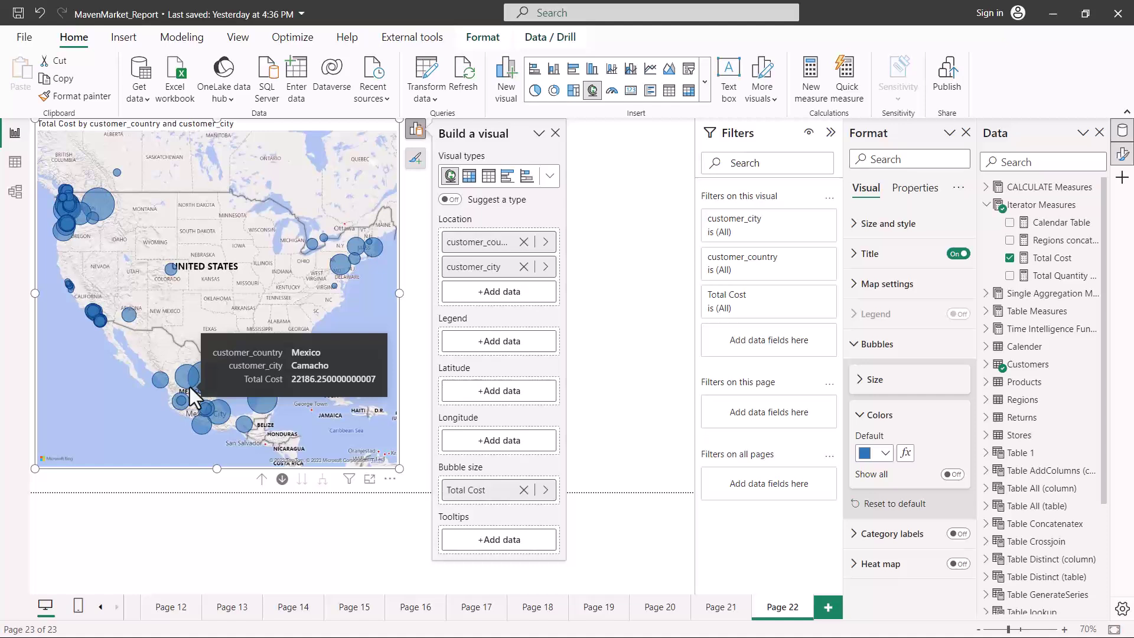
Try the Aerial style for the map background, set the style to Light, and check the map's Controls settings
click(856, 347)
click(857, 288)
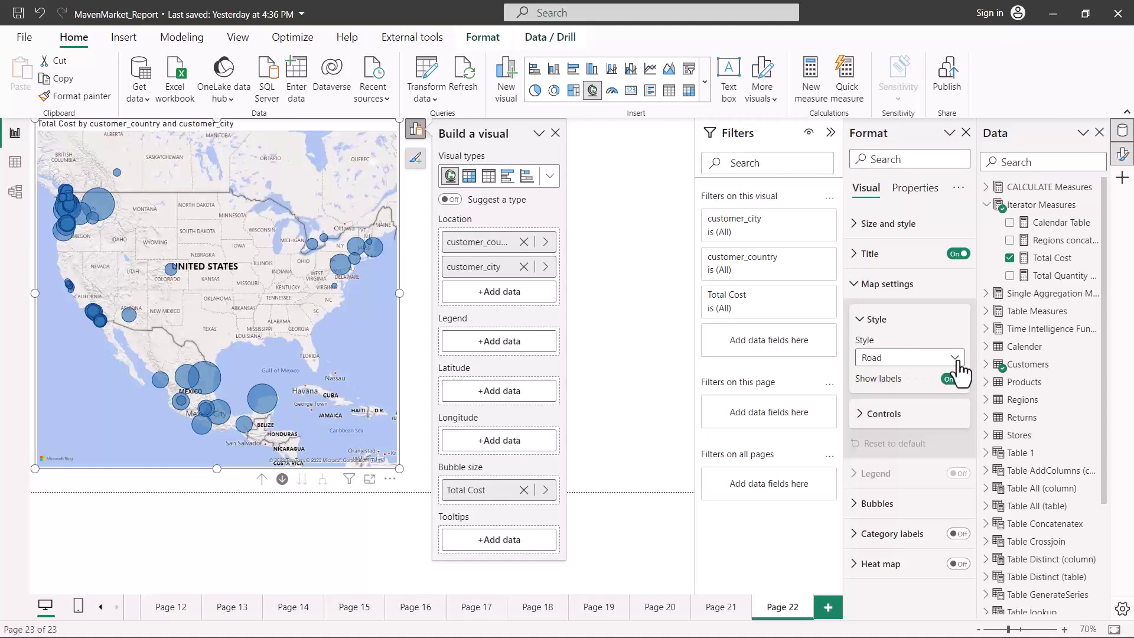
click(956, 359)
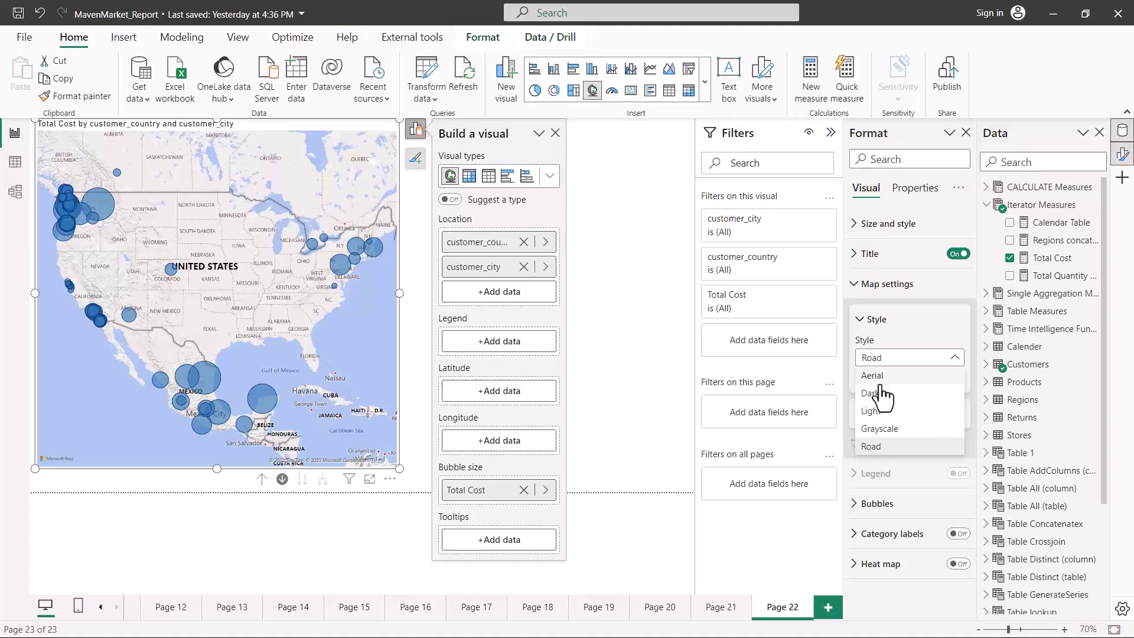
click(166, 295)
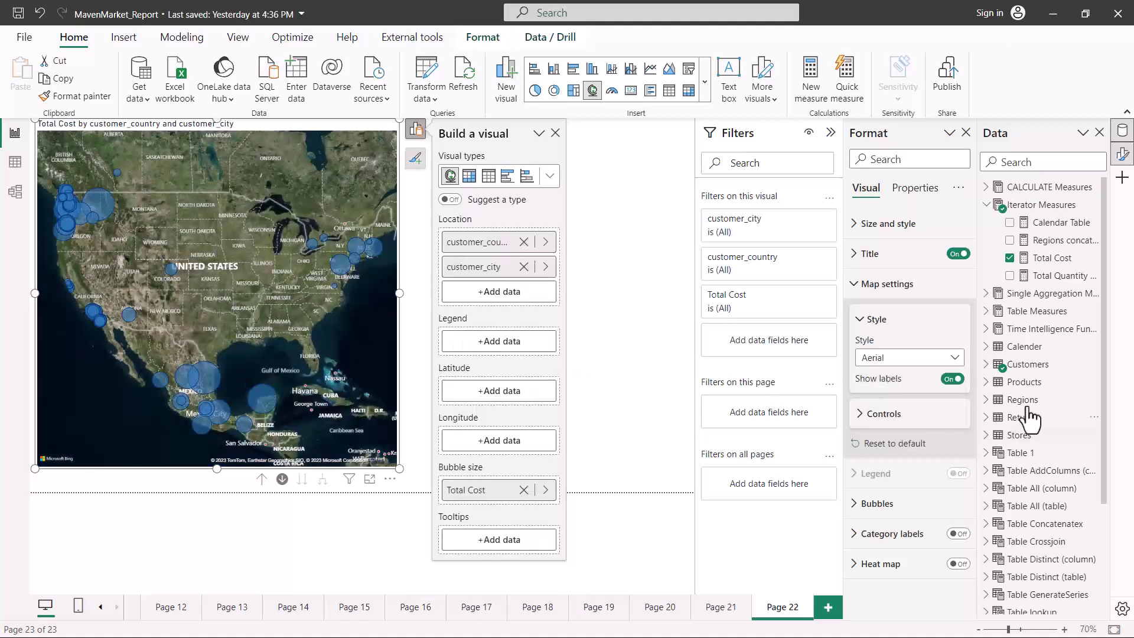
click(954, 358)
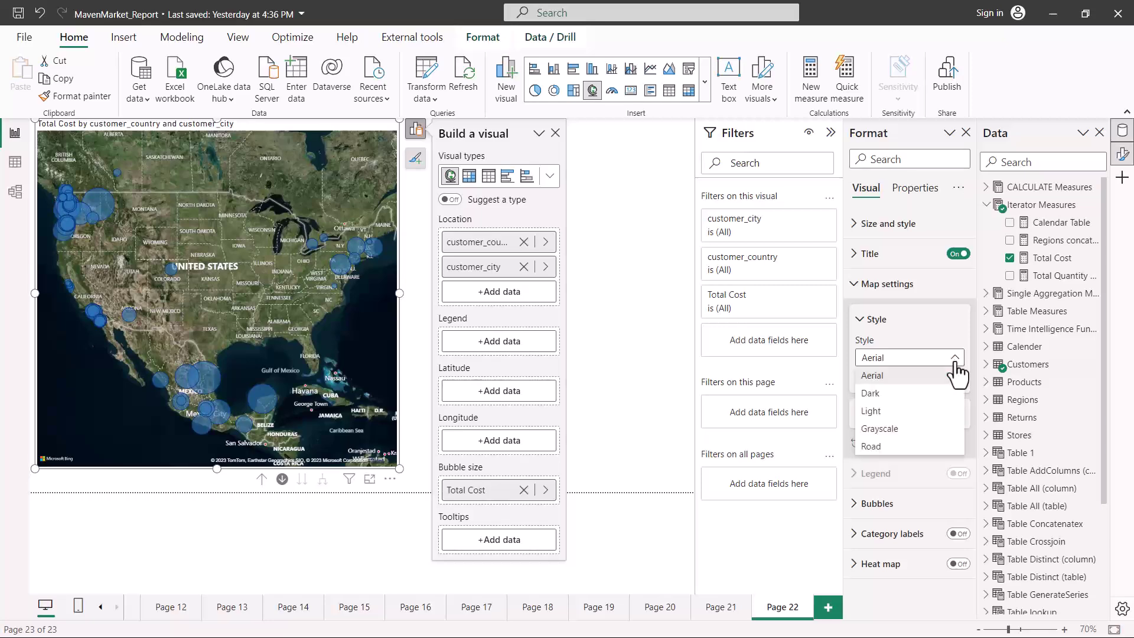
click(885, 413)
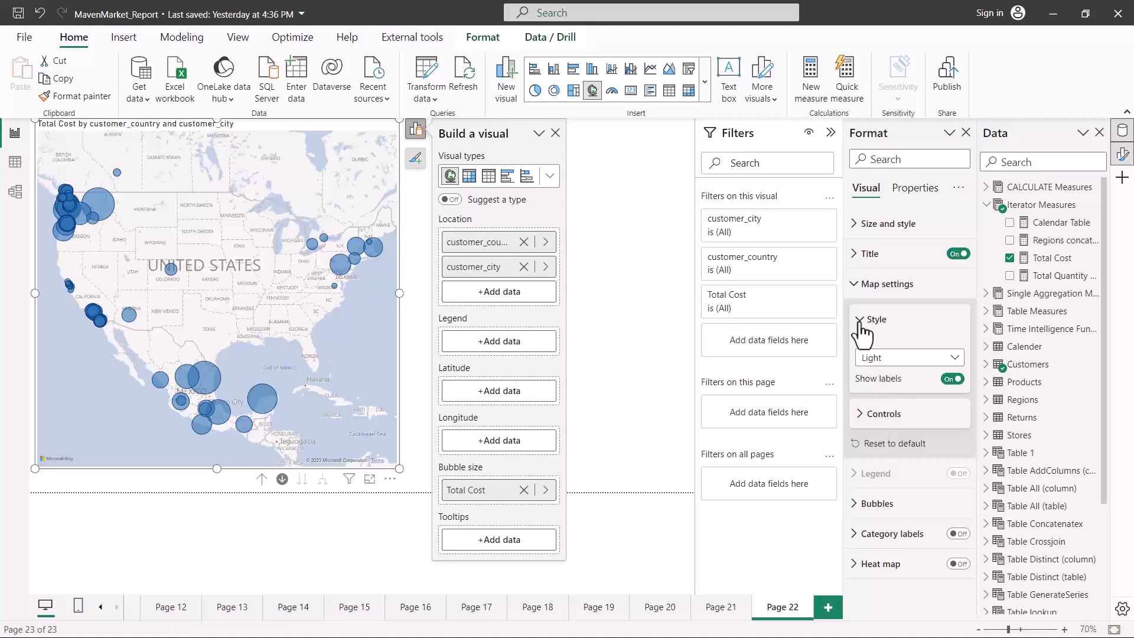
click(861, 416)
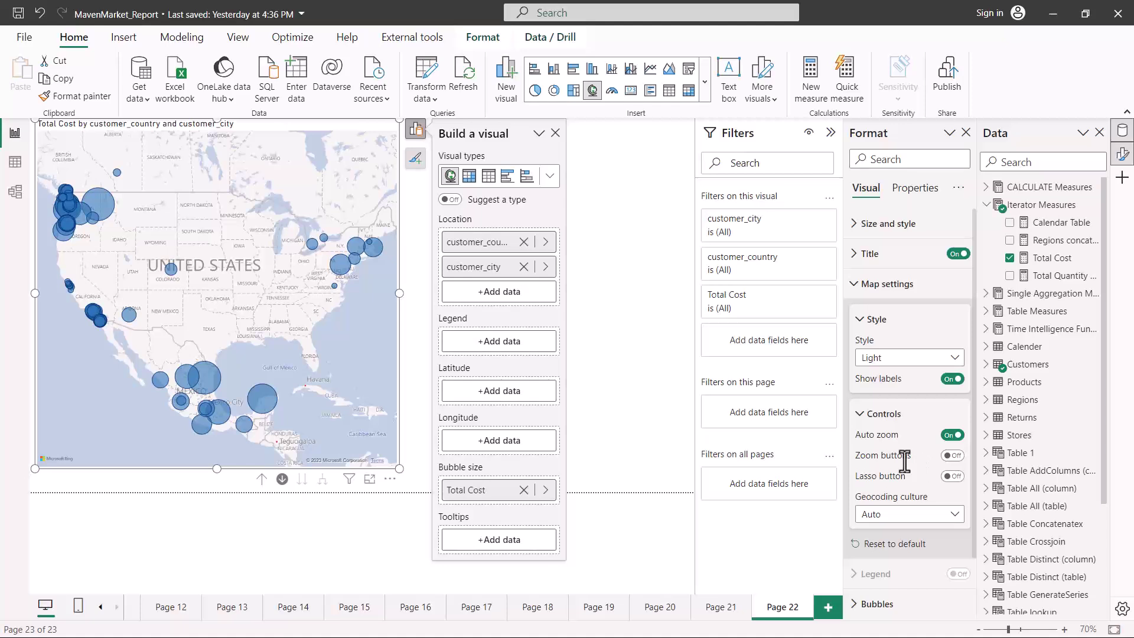
click(860, 413)
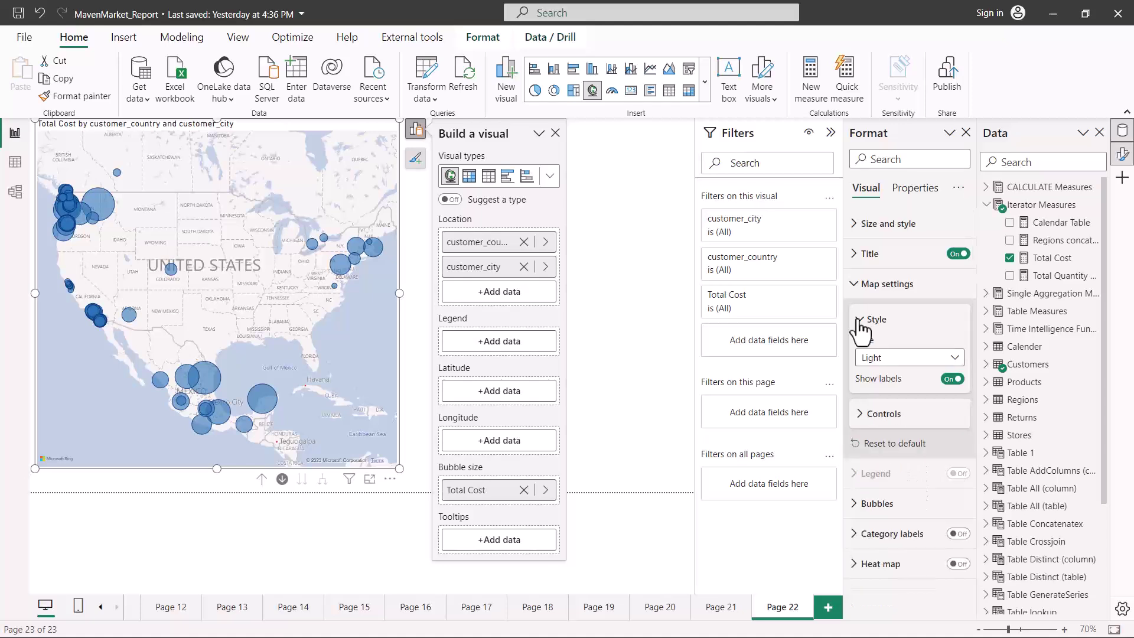
click(860, 286)
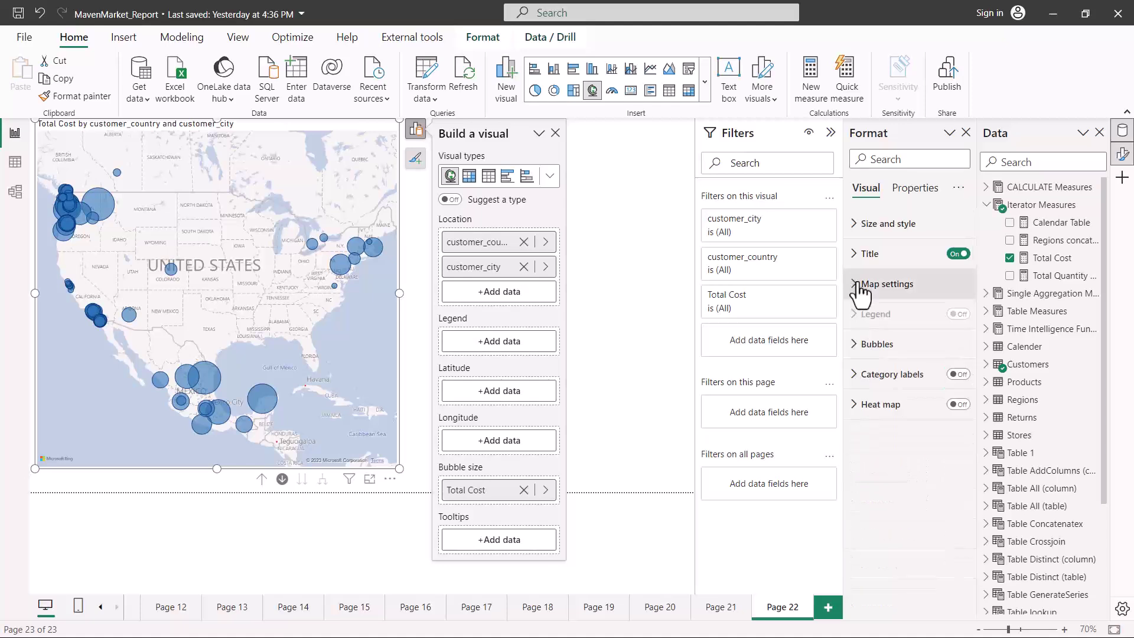
Turn on the heat map for the visual and review its gradient colour settings
click(960, 405)
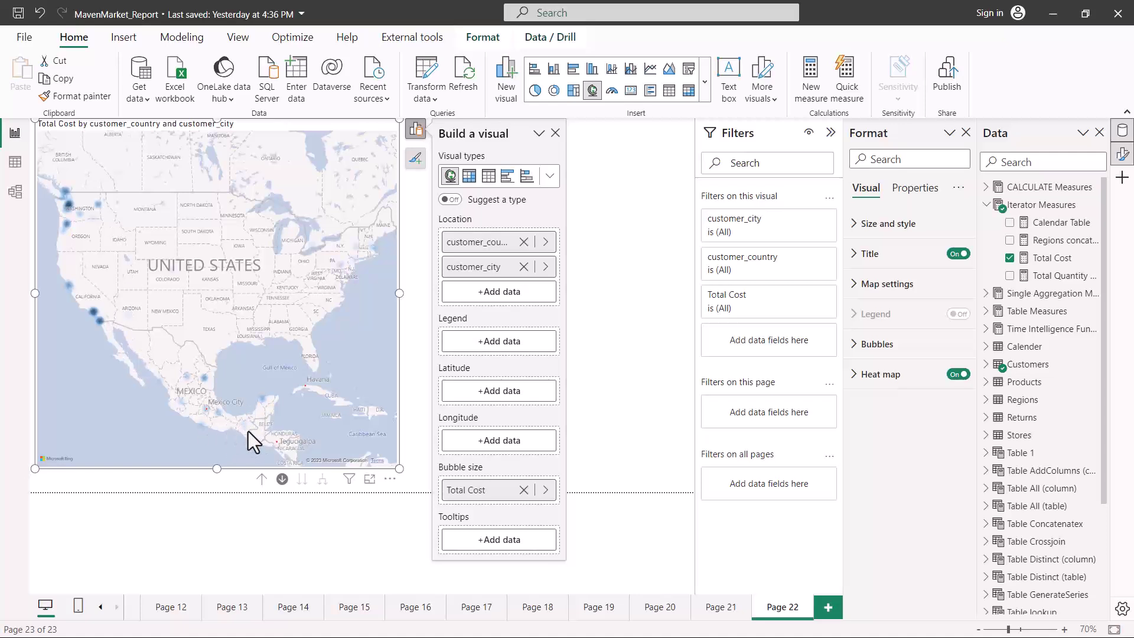
click(881, 374)
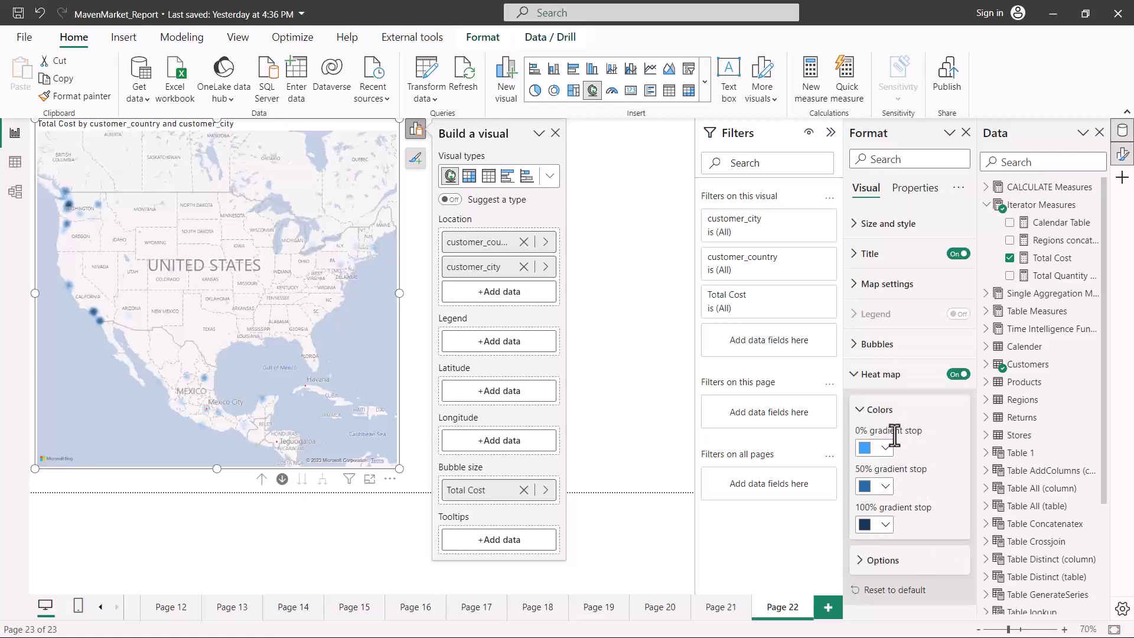
click(857, 381)
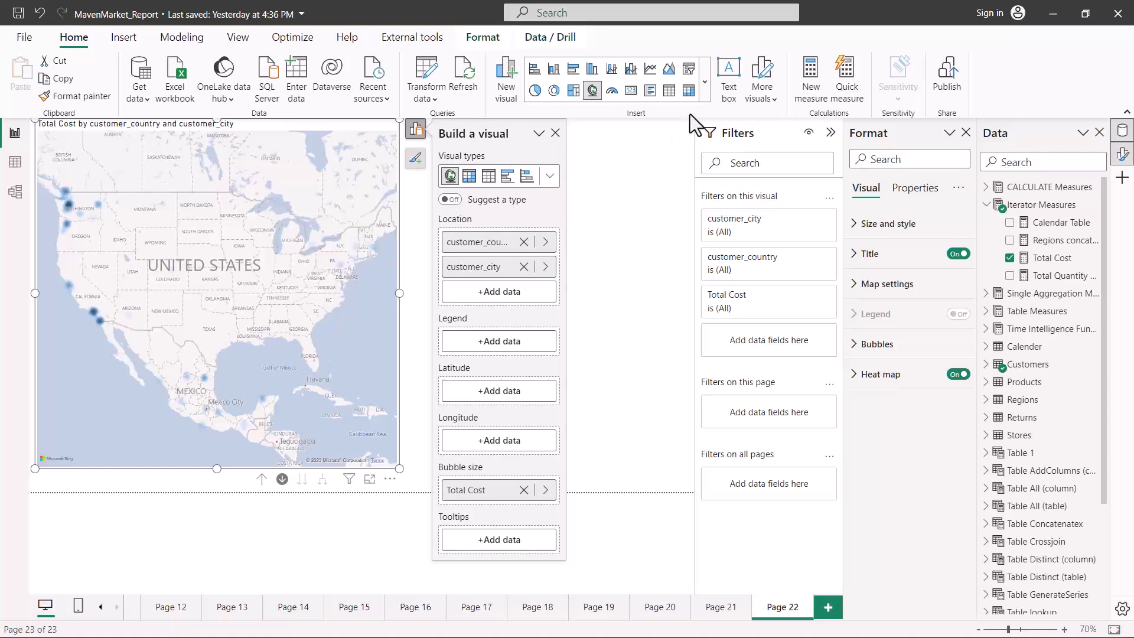
Convert the visual to an Azure map and replace its heat map with the bubble layer
click(704, 83)
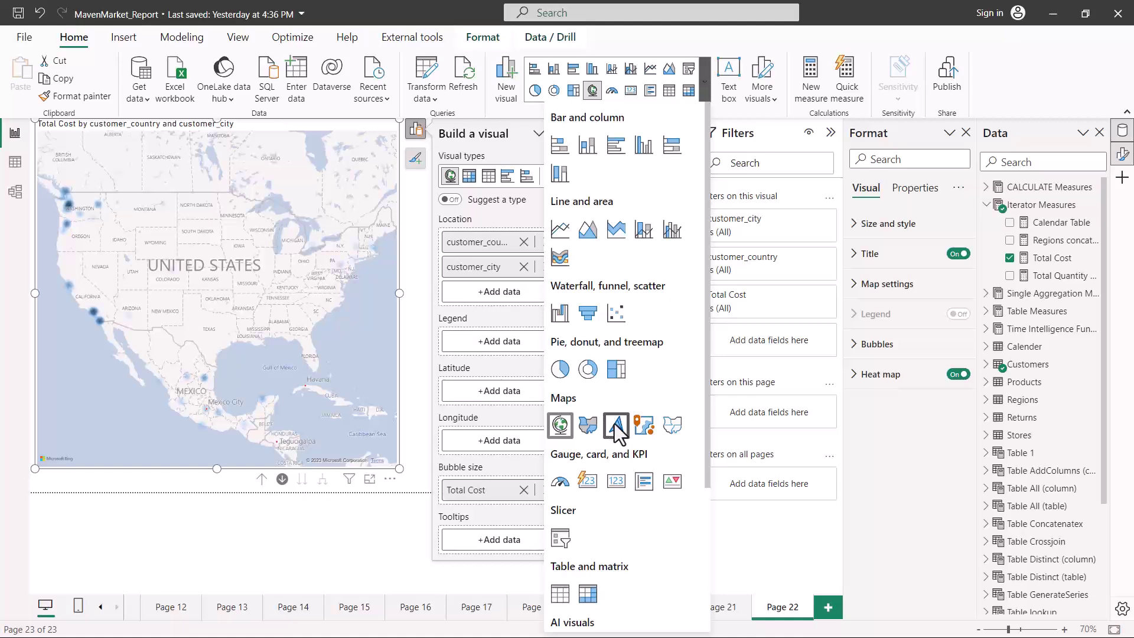
click(332, 406)
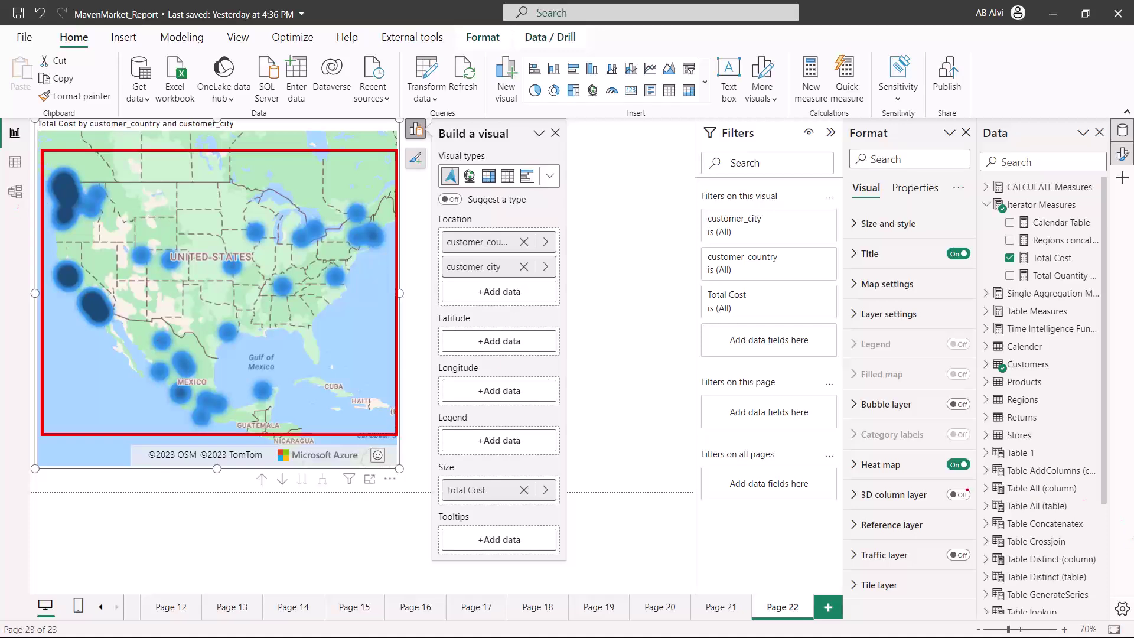
click(957, 465)
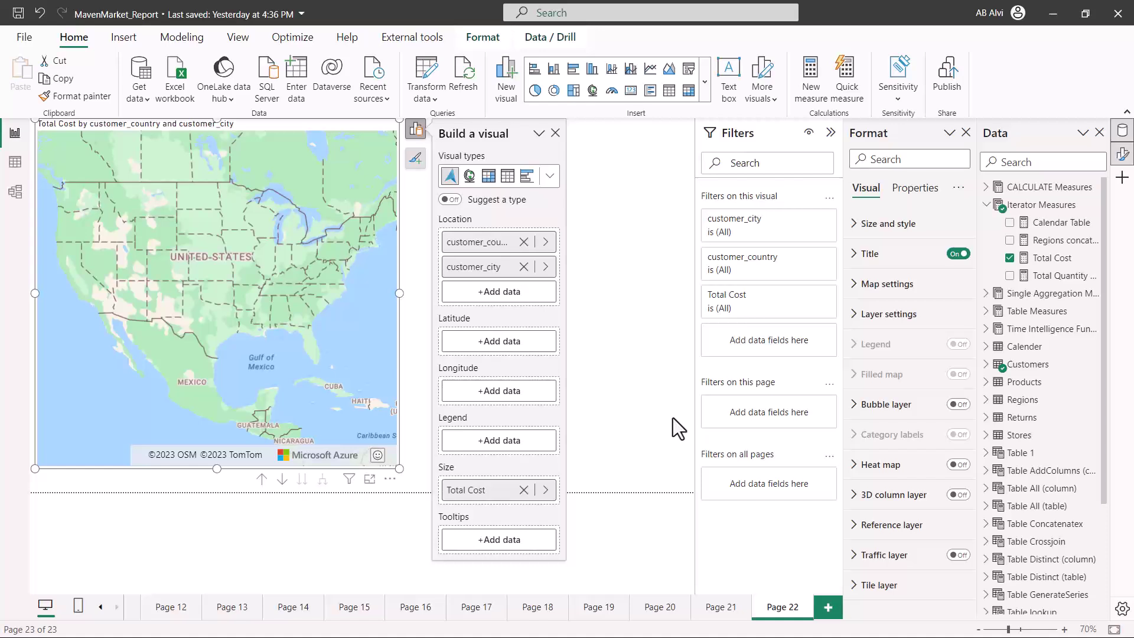
click(958, 405)
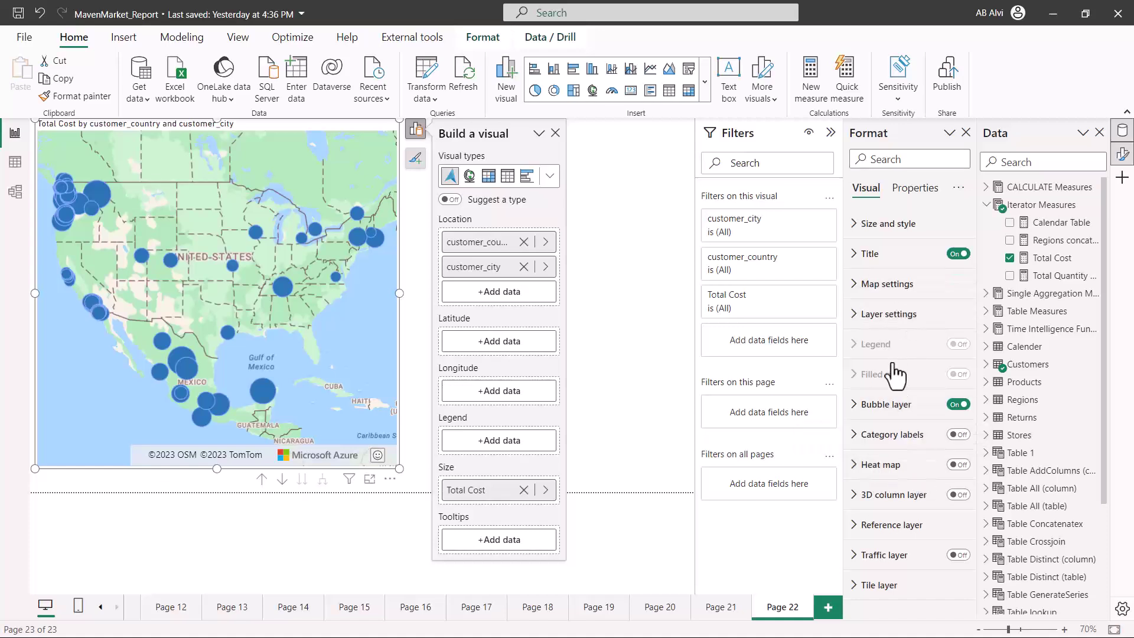
Try the Satellite, Night and High contrast (Dark) default styles on the Azure map and return it to Road
click(873, 293)
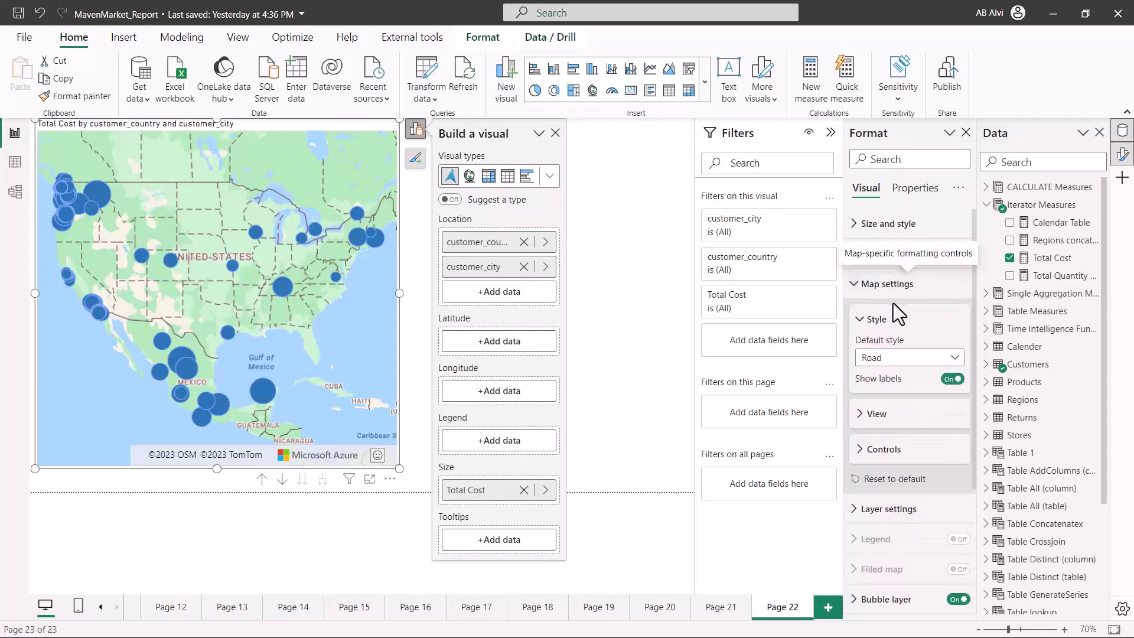
click(953, 360)
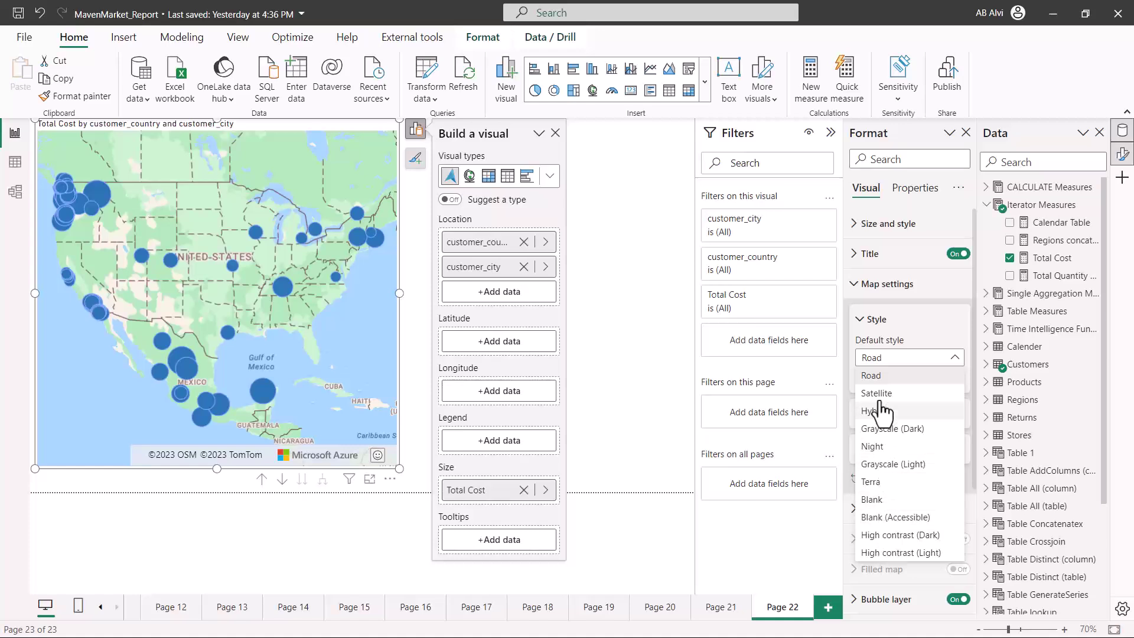
key(Escape)
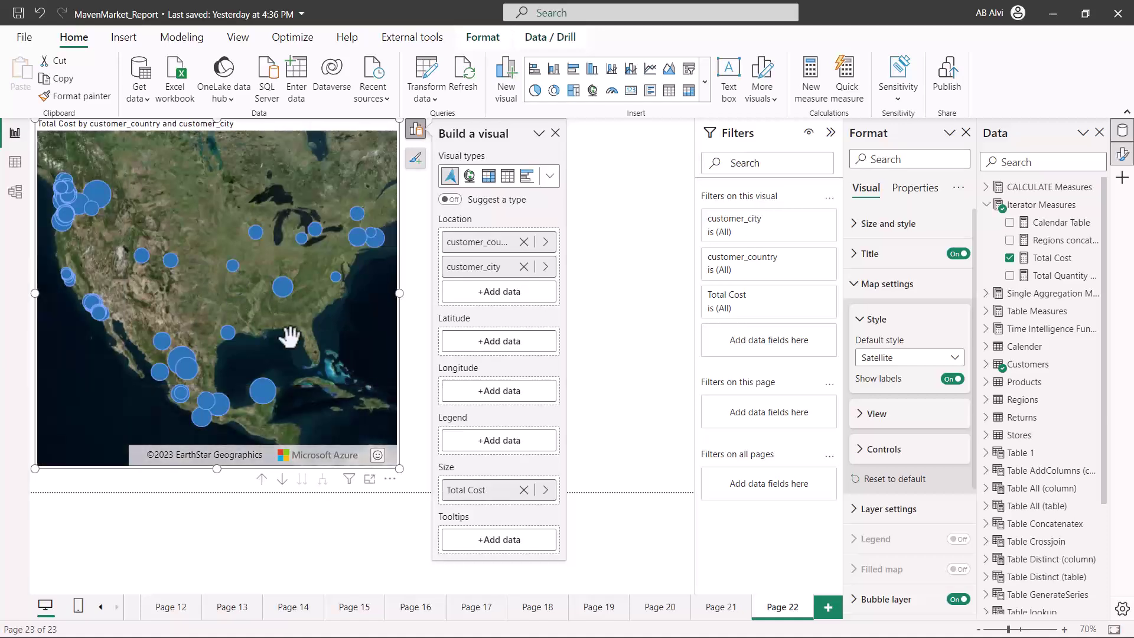
click(952, 358)
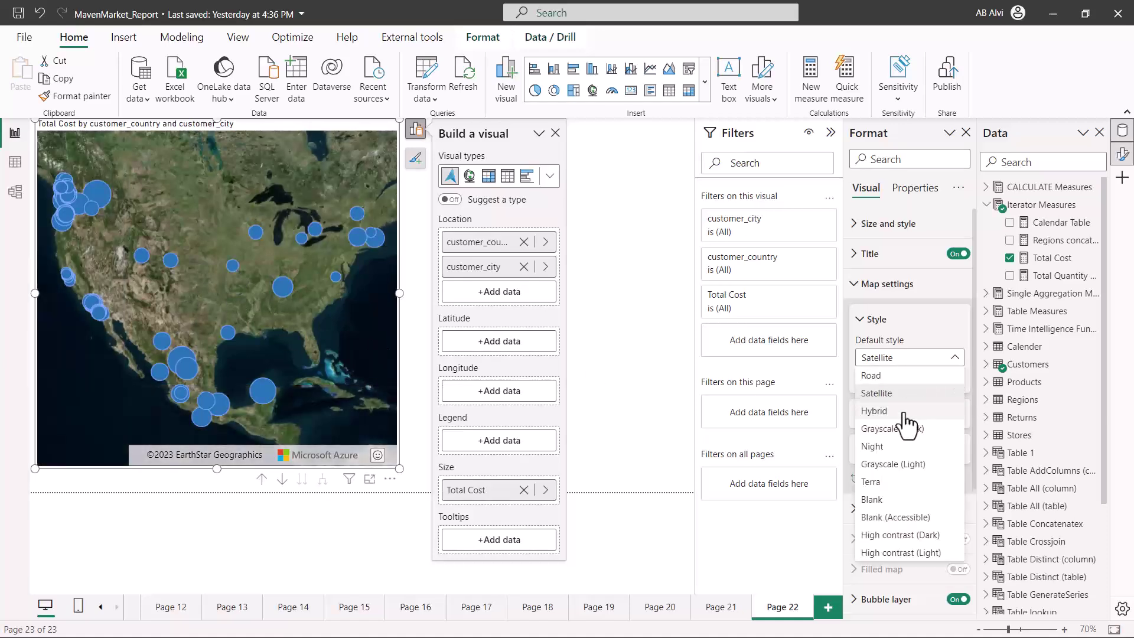
key(Escape)
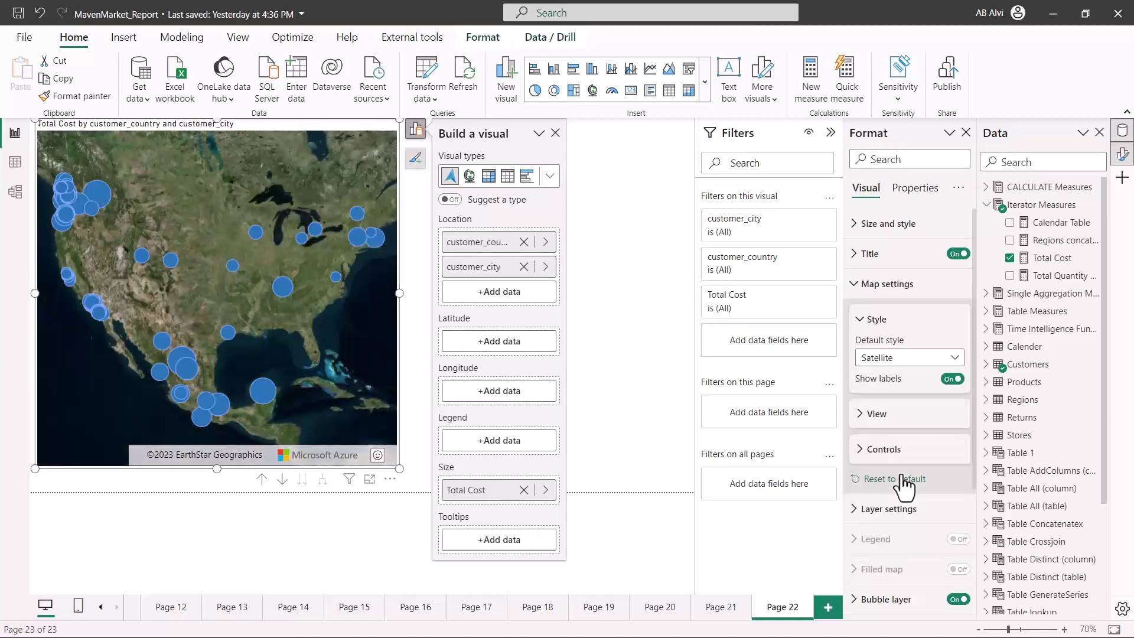
key(Down)
key(Down)
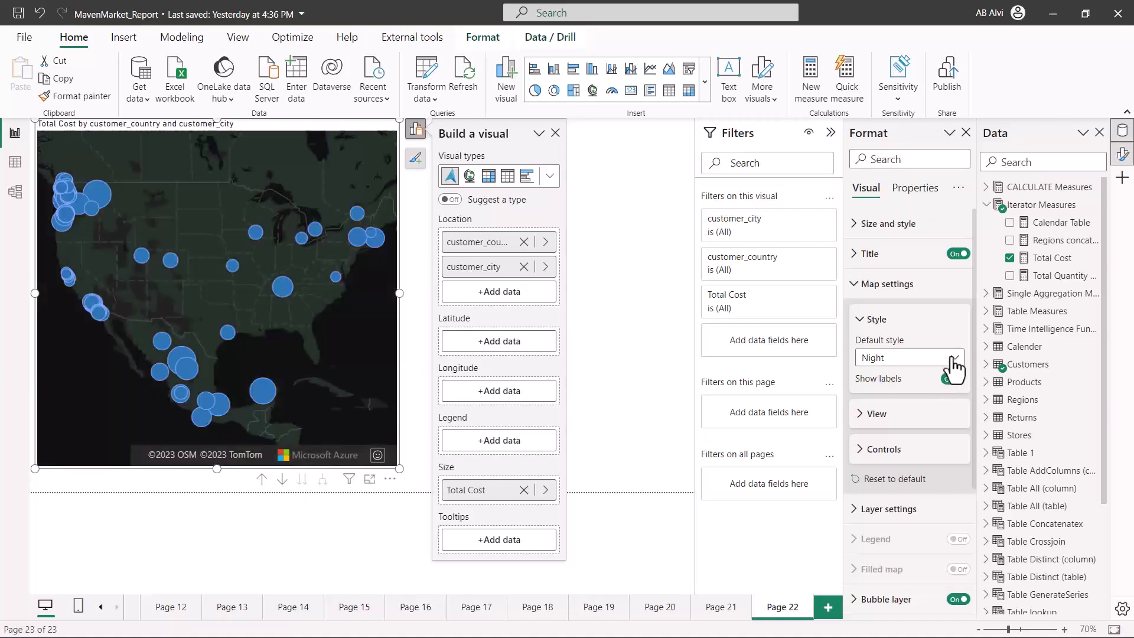
click(952, 360)
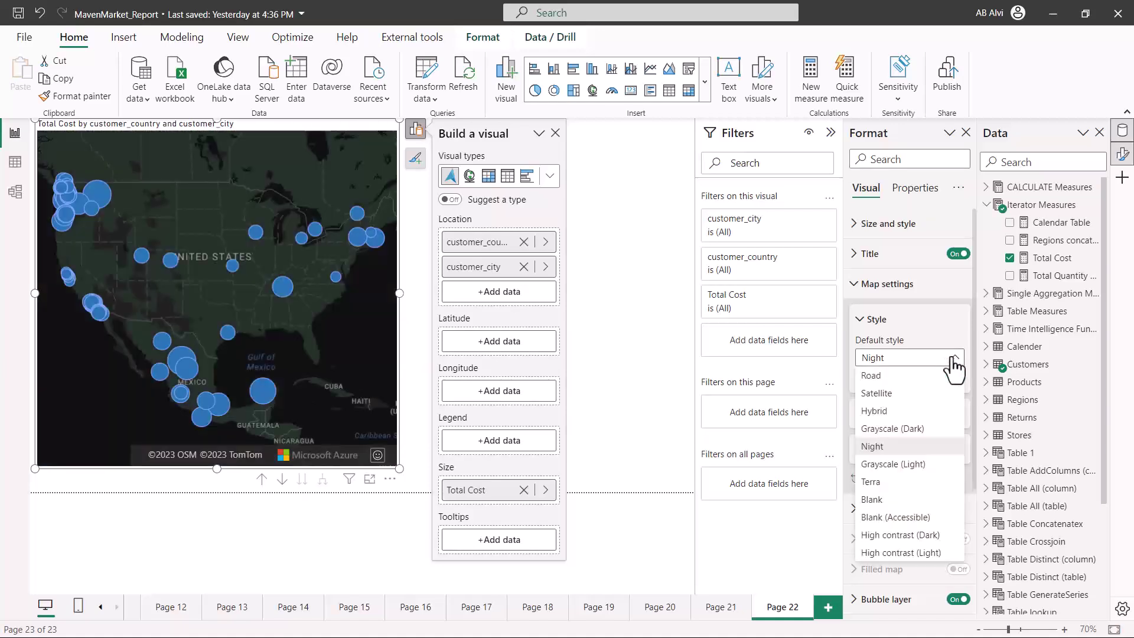
click(899, 535)
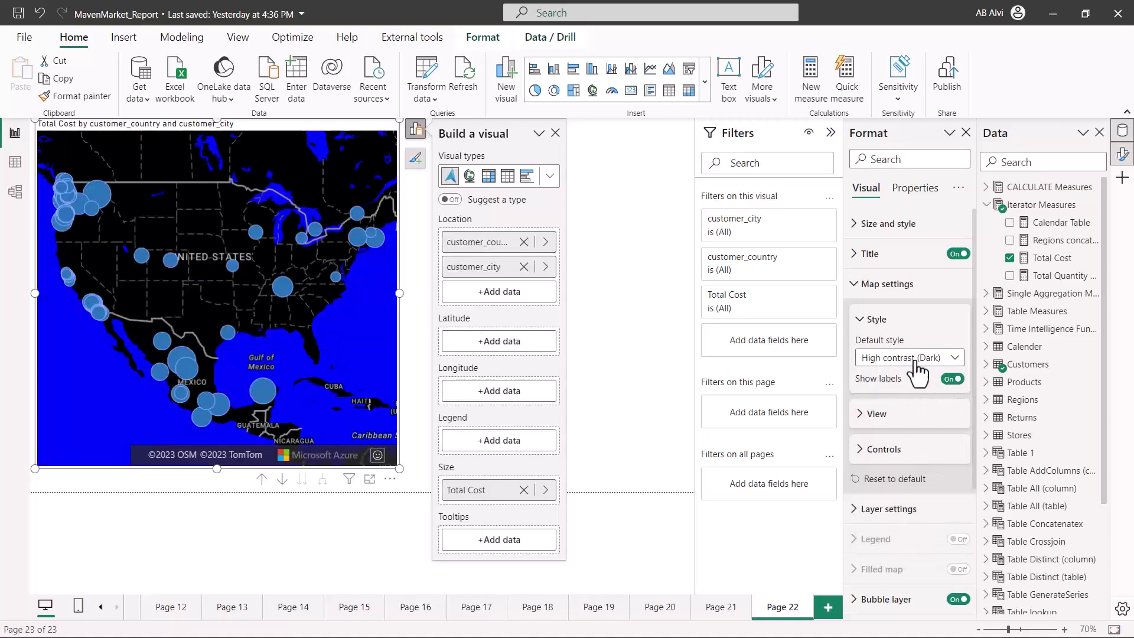
click(949, 361)
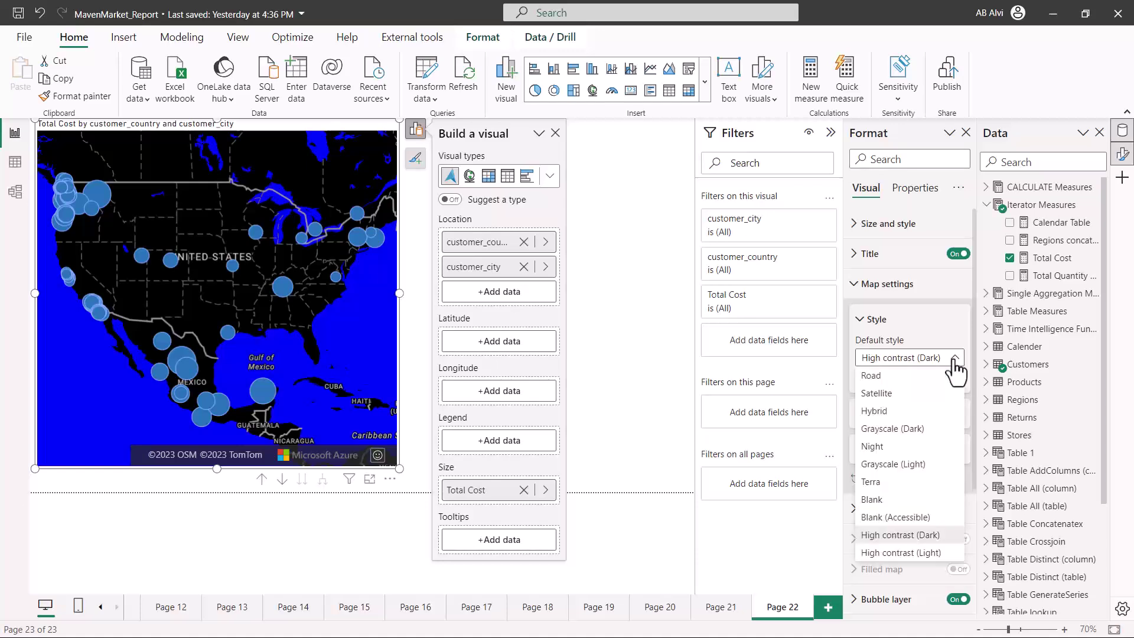
click(894, 378)
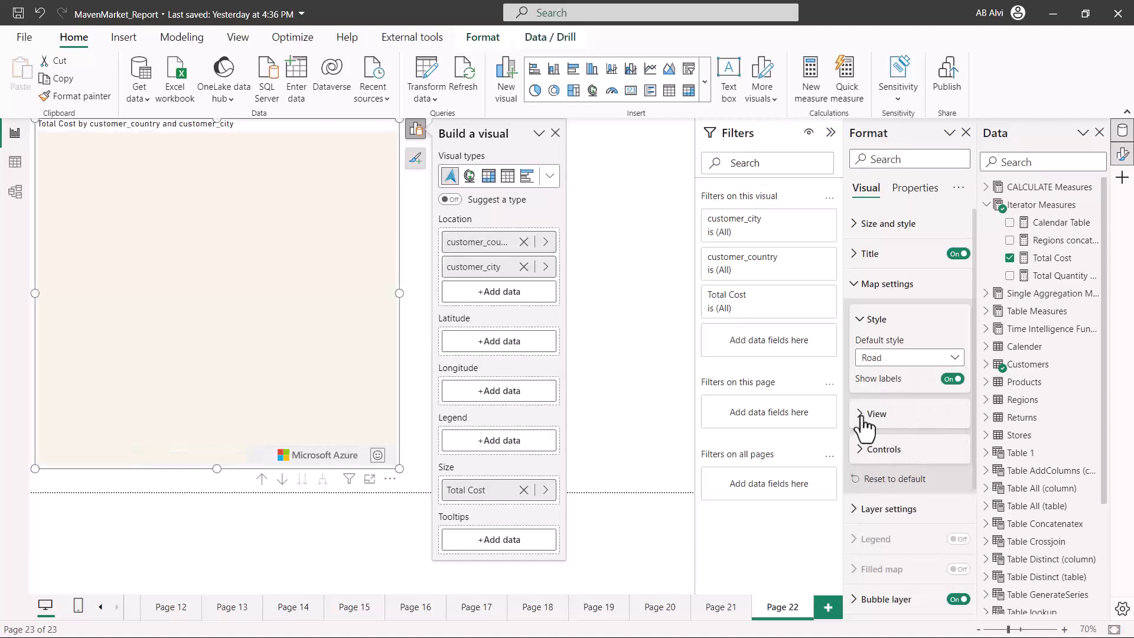
Examine the View and Controls options in the Azure map's map settings
click(863, 414)
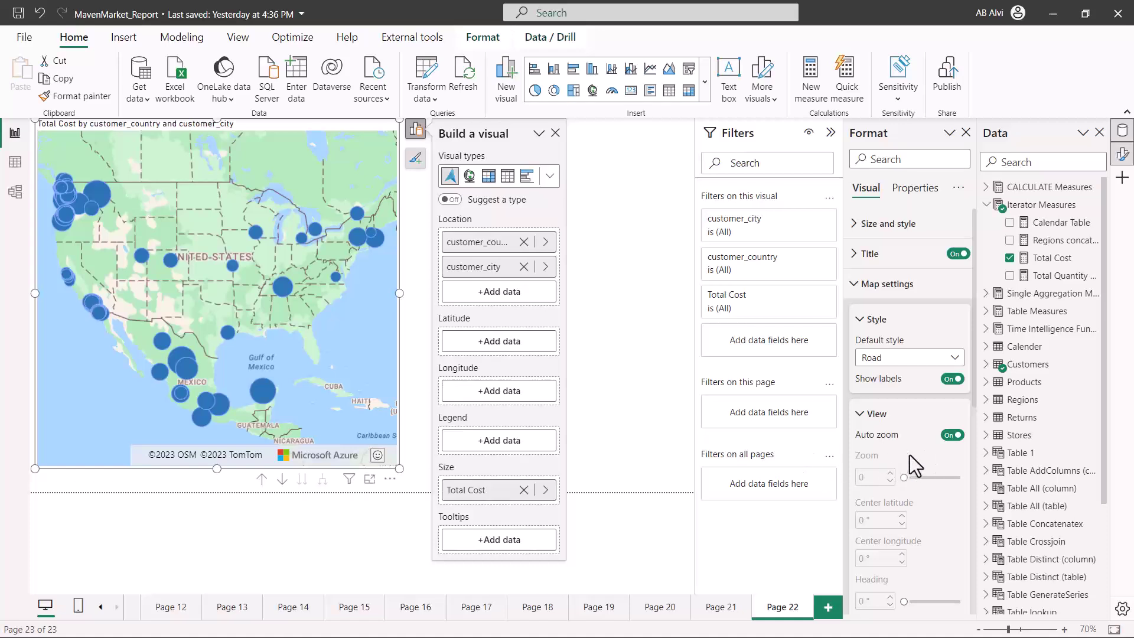
scroll(910, 455, down, 3)
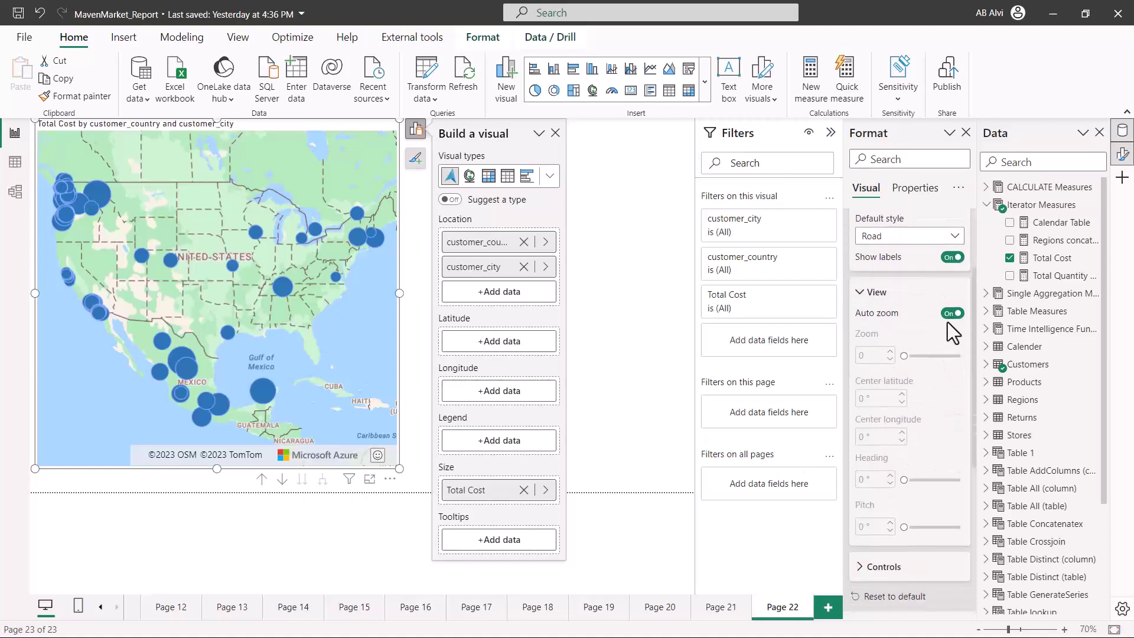
click(861, 295)
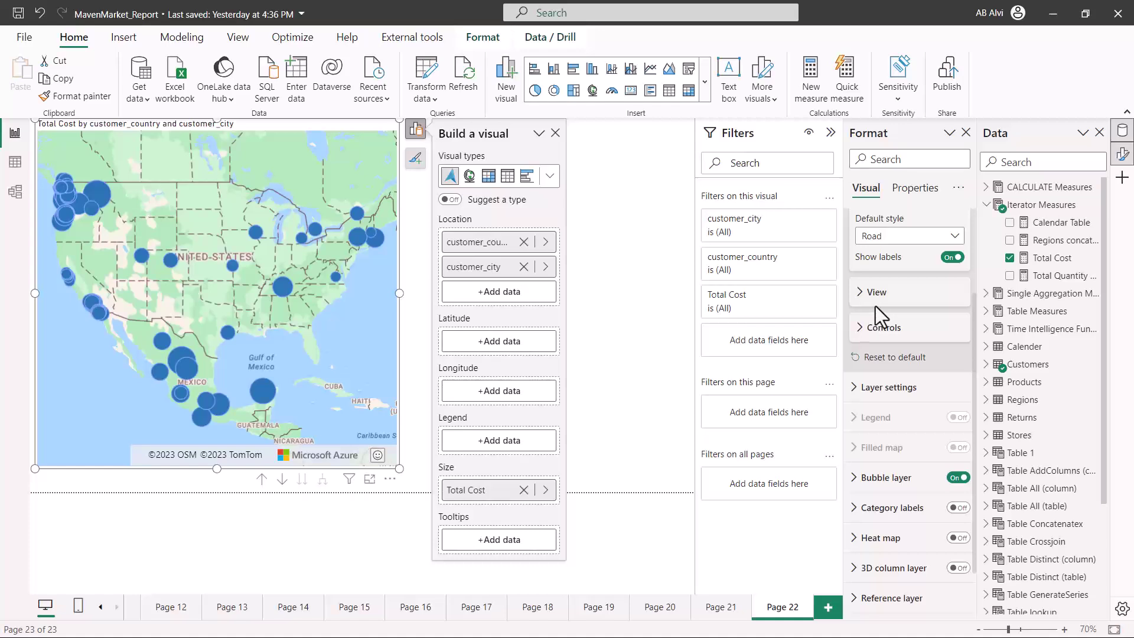
click(861, 331)
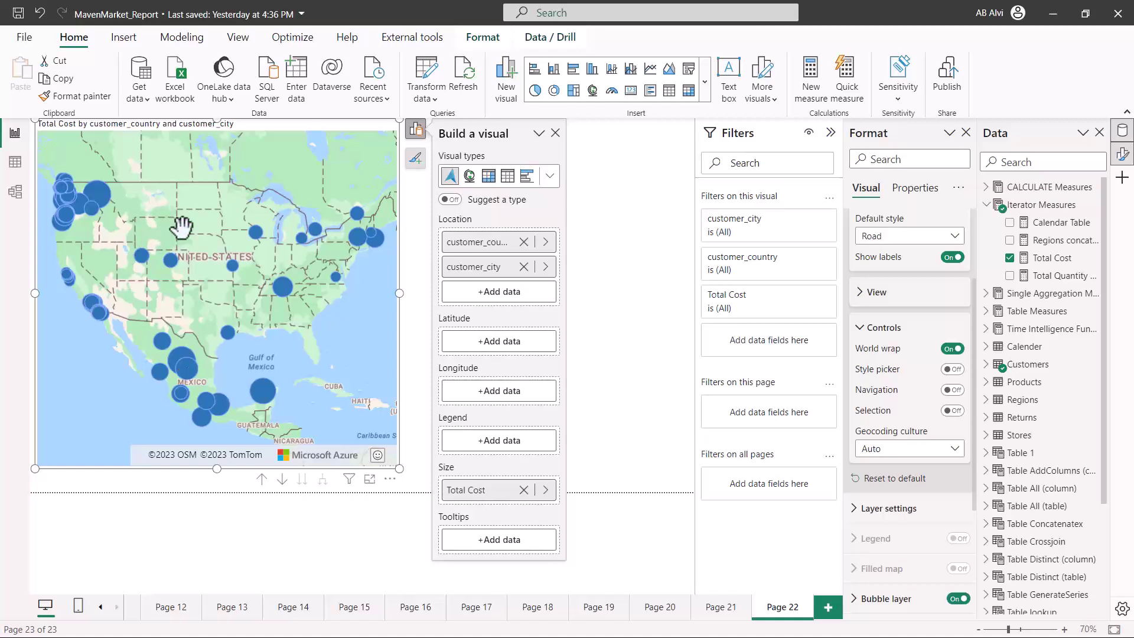
click(862, 334)
scroll(872, 348, up, 2)
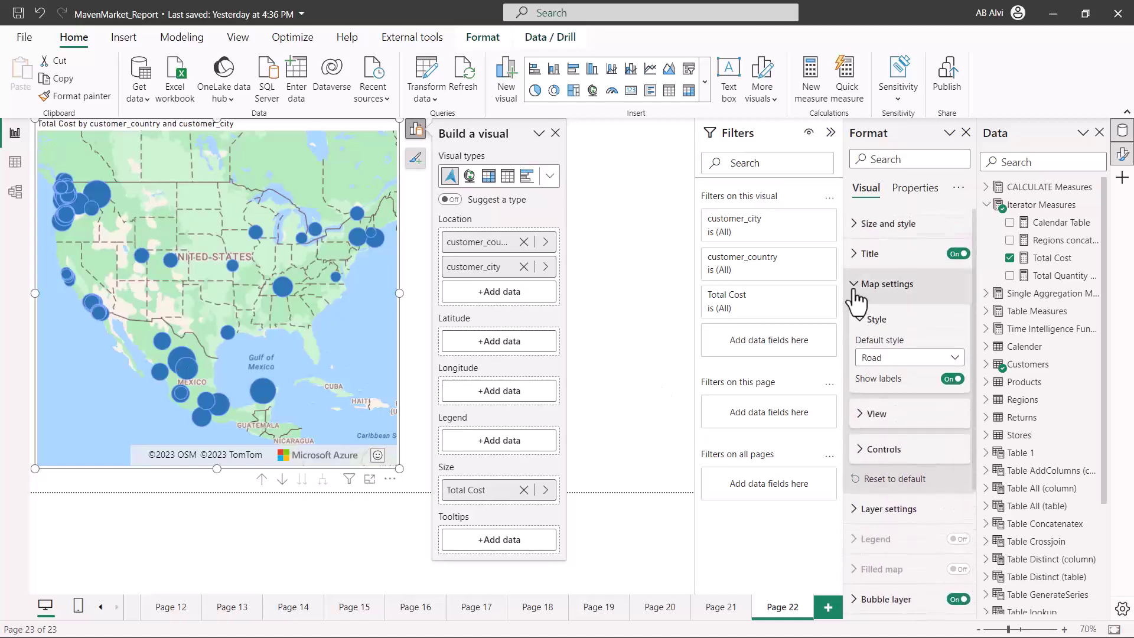
click(854, 287)
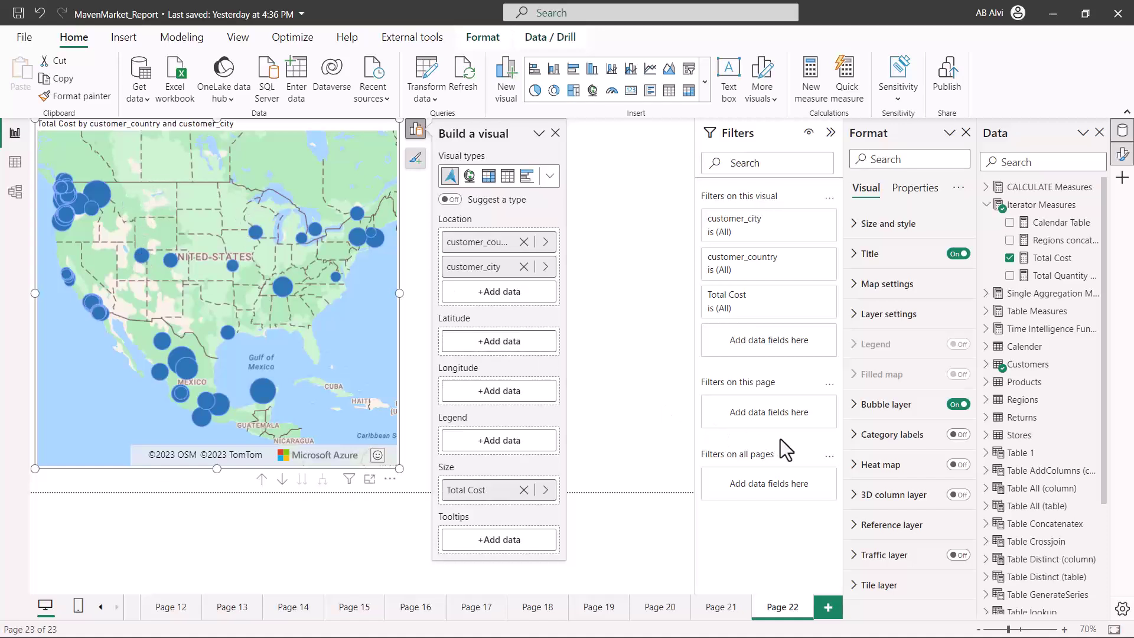
Set the unselected data transparency to 52% in the Azure map's layer settings
click(854, 316)
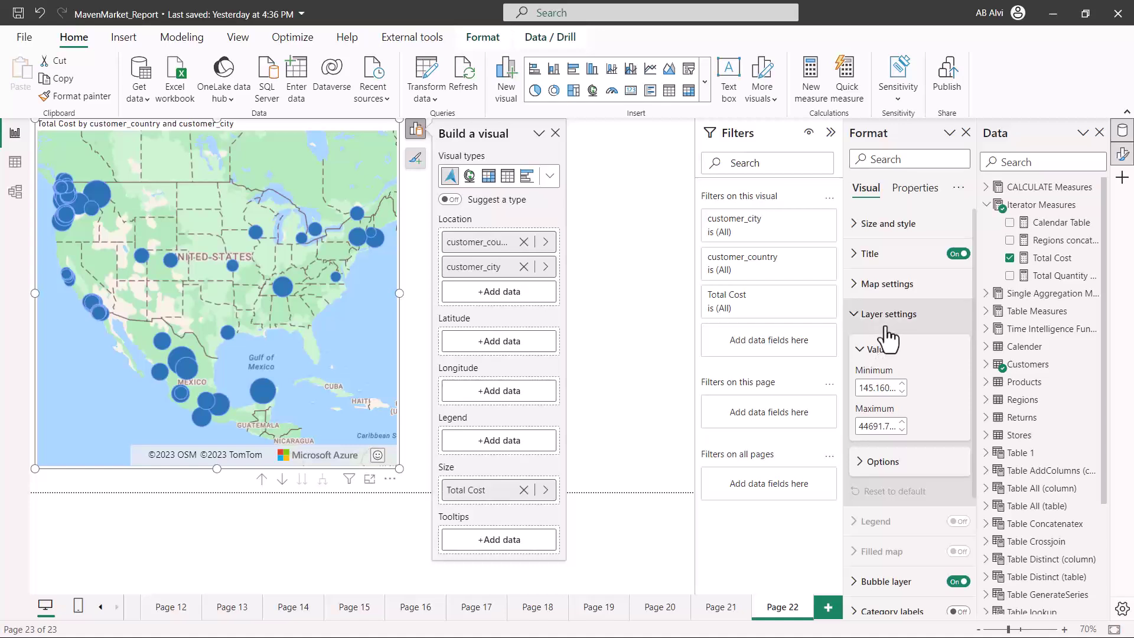
click(869, 463)
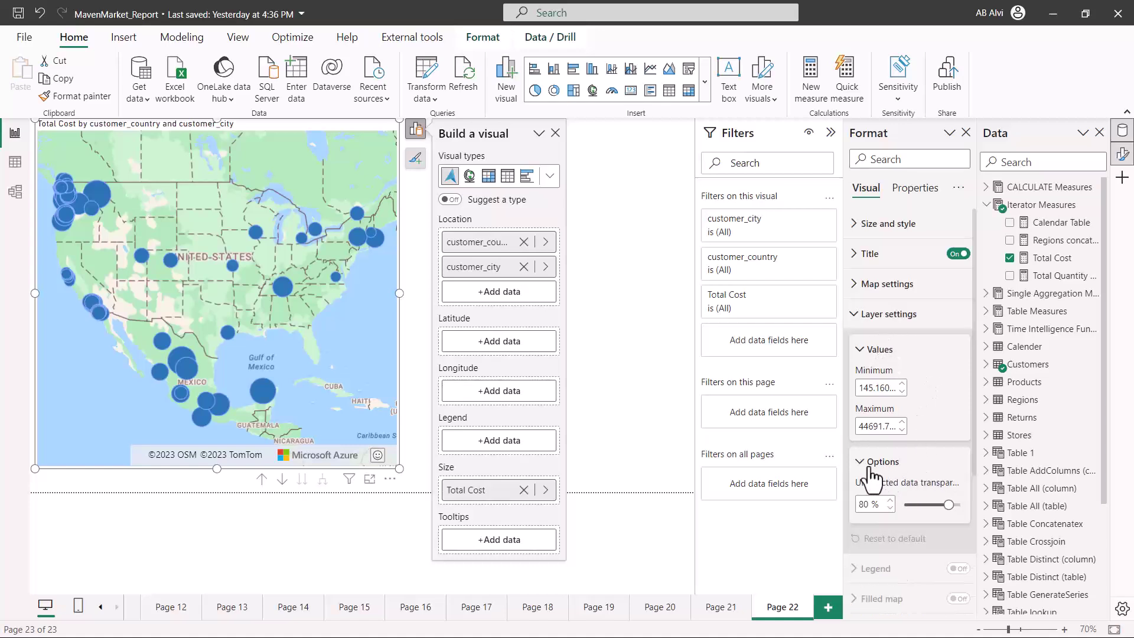
click(917, 507)
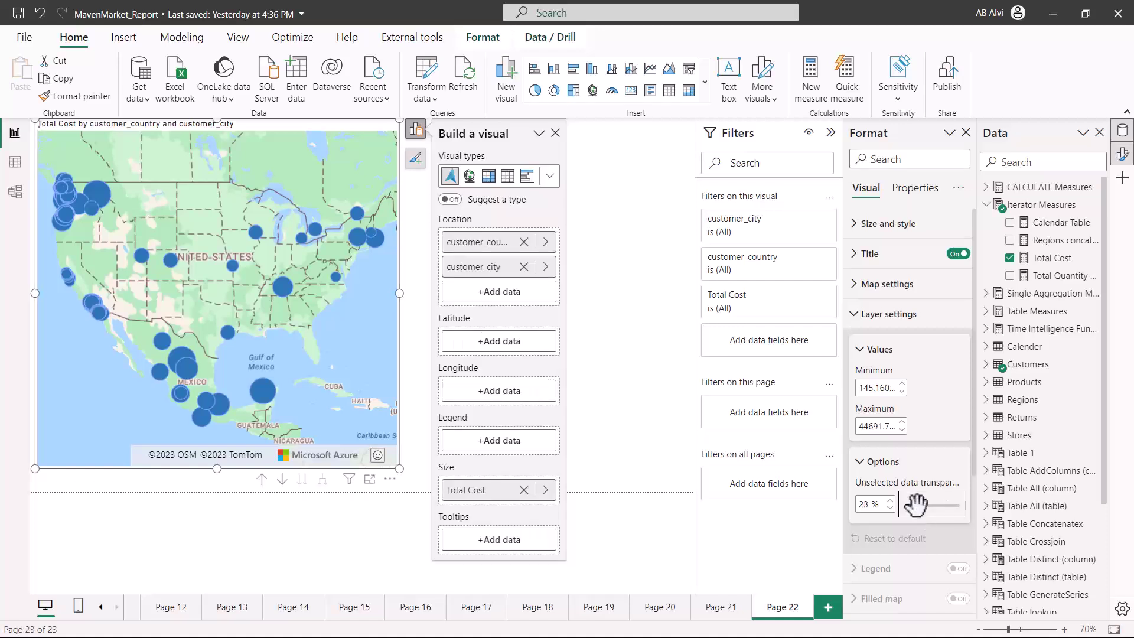
drag(917, 506, 933, 505)
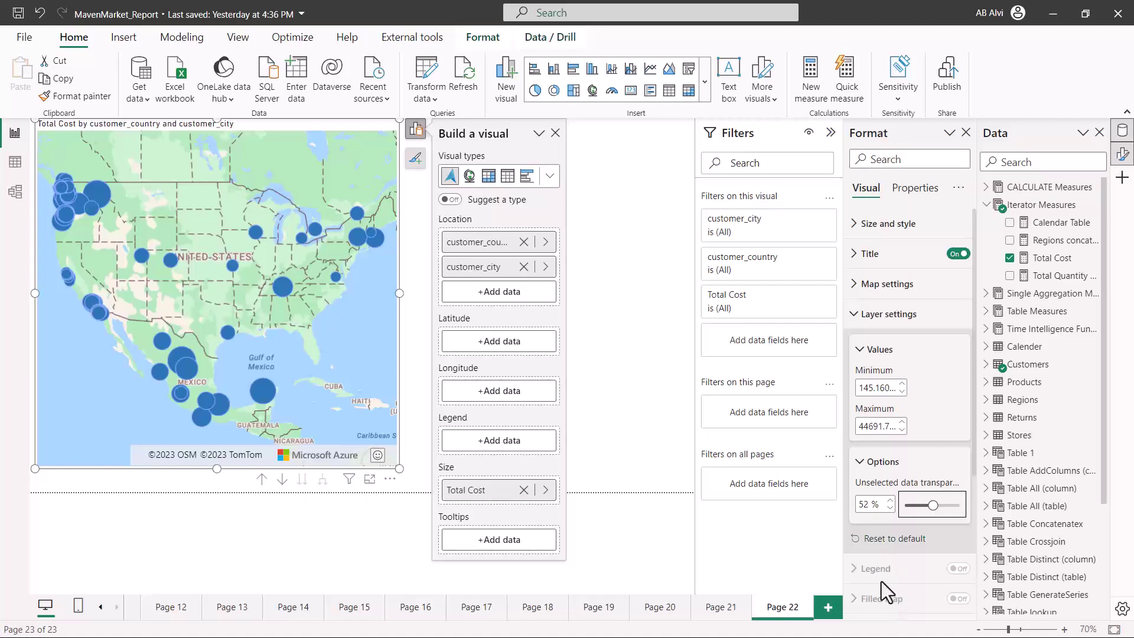
click(856, 315)
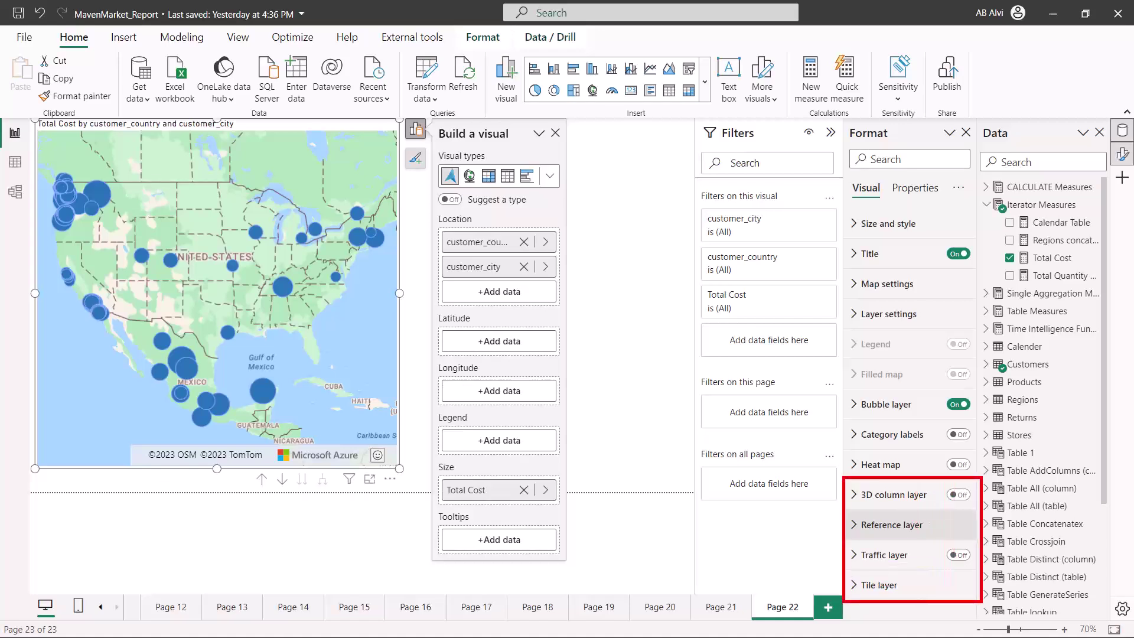
Review the reference layer's GeoJSON upload option, and turn on the Azure map's traffic layer with its options shown
click(855, 527)
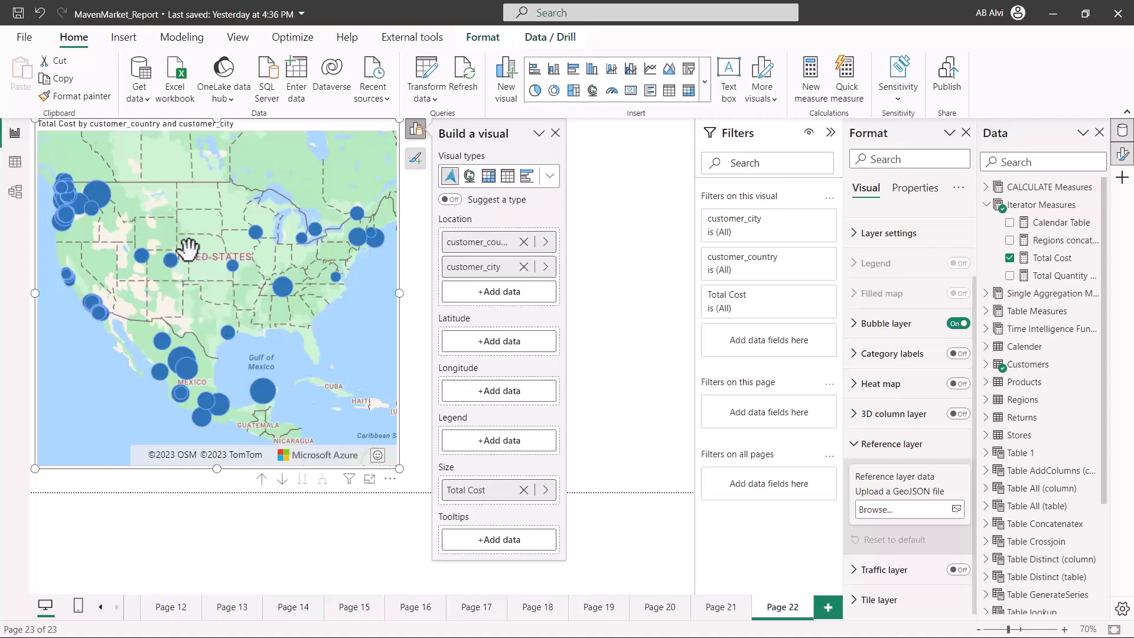
click(854, 449)
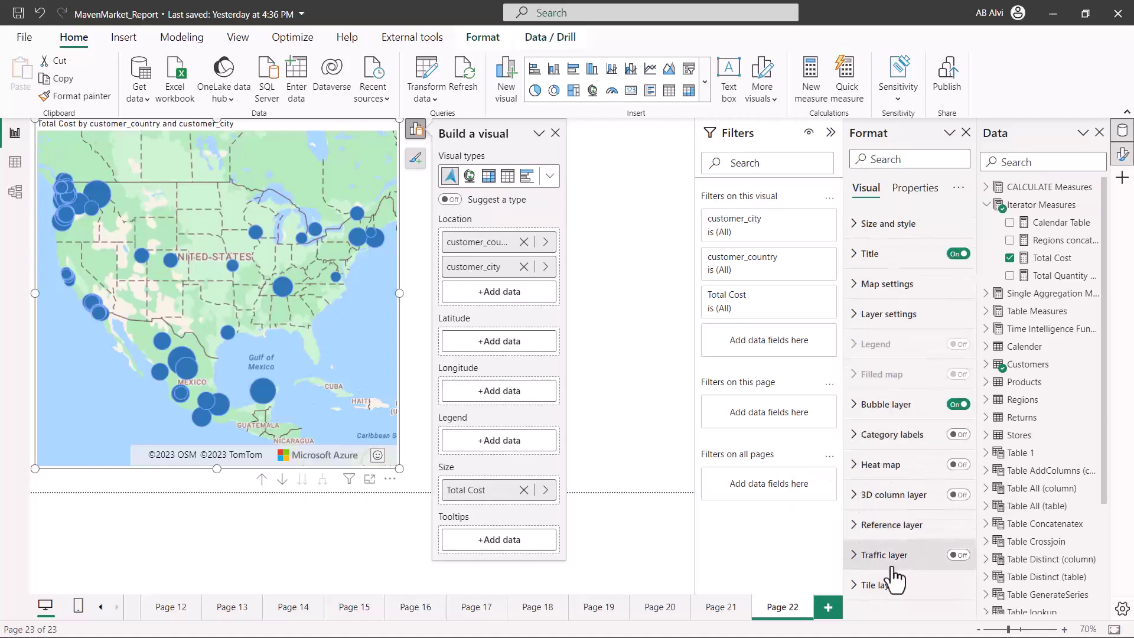
click(960, 555)
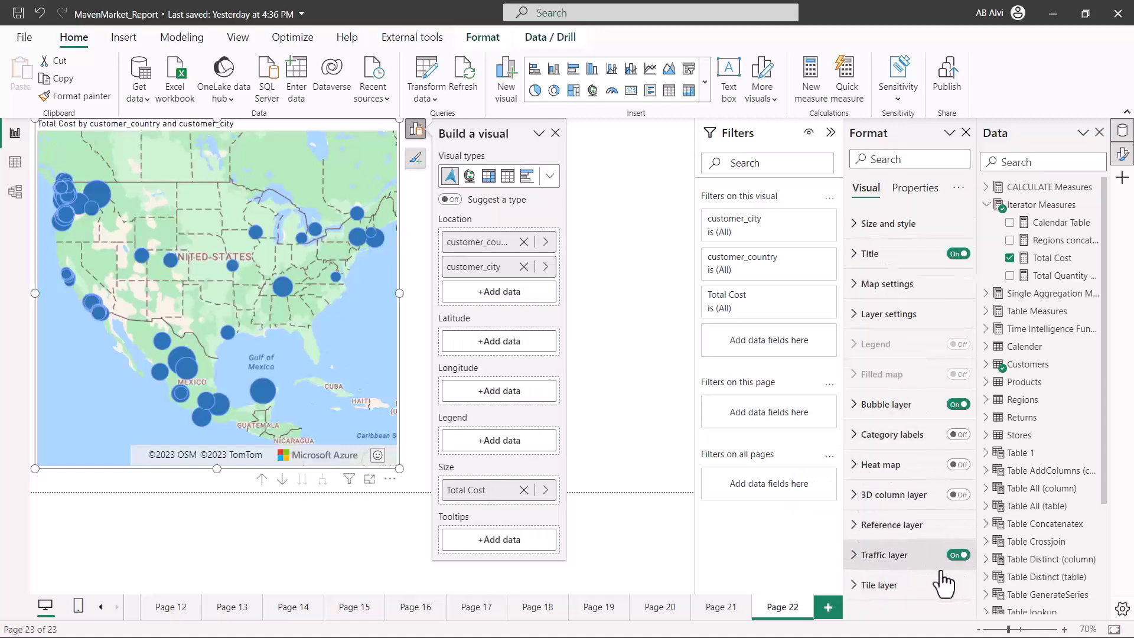
click(857, 558)
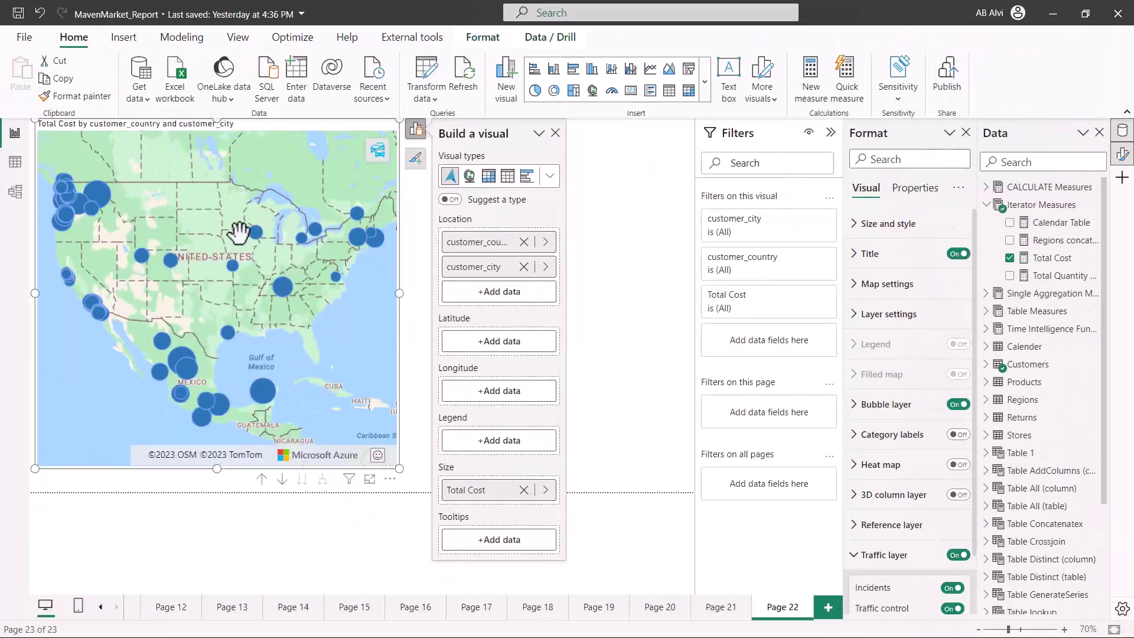
Inspect the map around Denver, Colorado with the traffic layer on, and review the tile layer's settings
scroll(182, 240, up, 2)
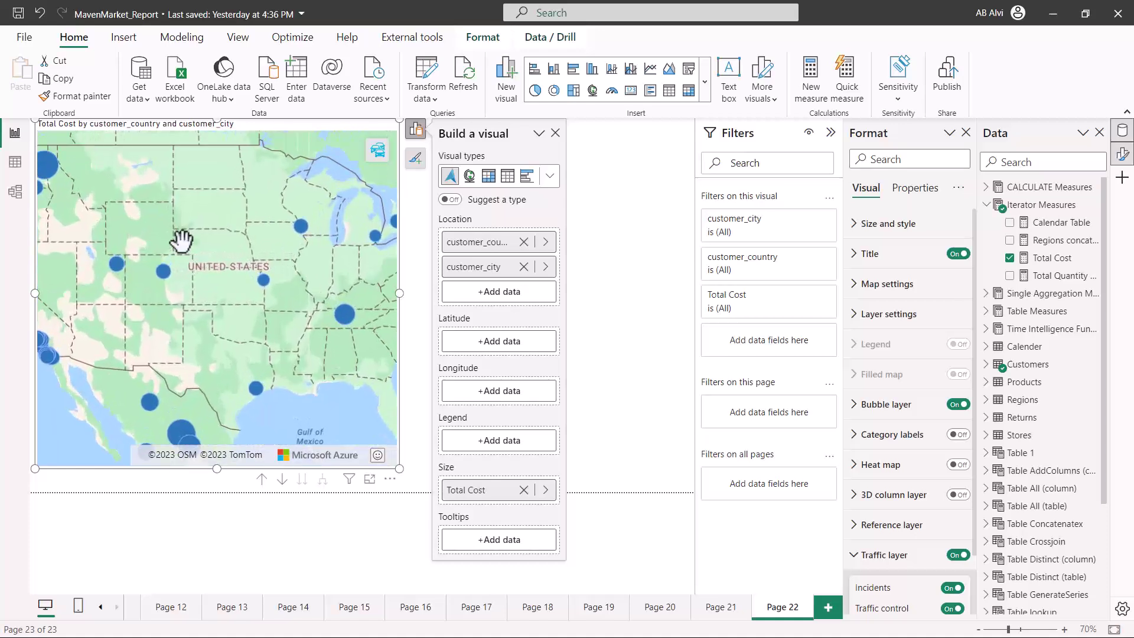
scroll(182, 239, up, 2)
scroll(182, 239, up, 2)
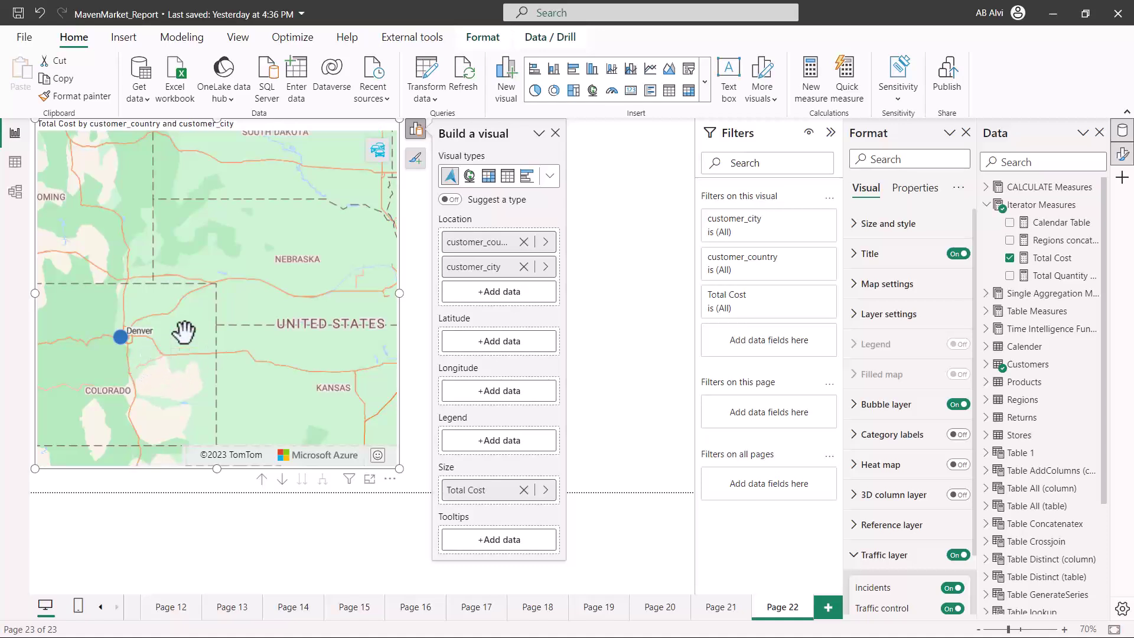
scroll(184, 333, down, 3)
scroll(183, 331, down, 2)
click(854, 557)
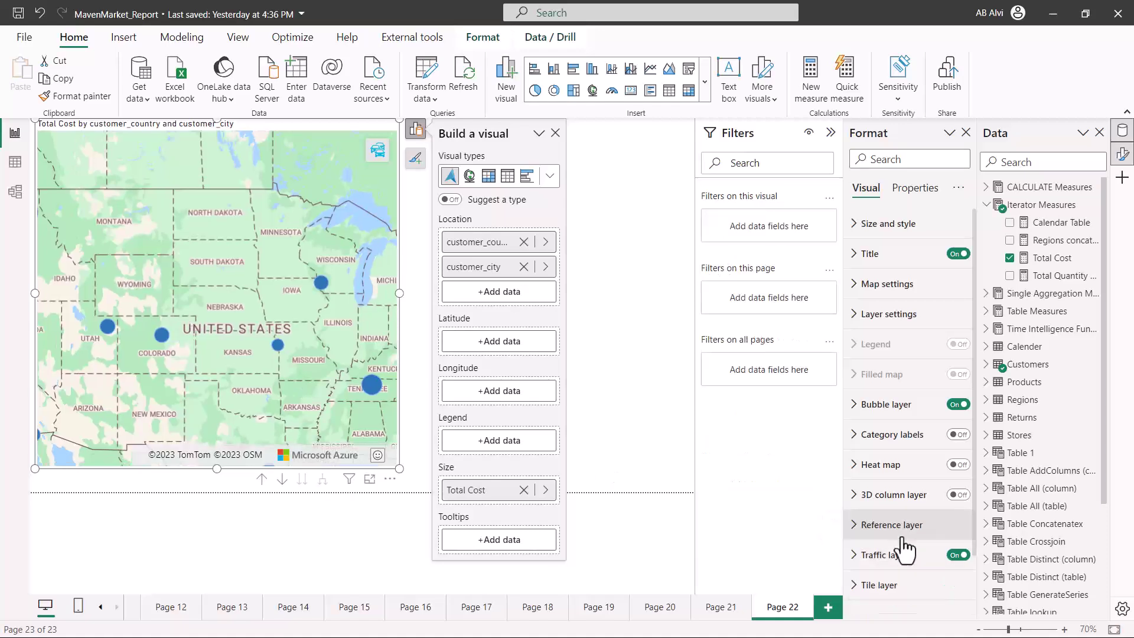
click(881, 585)
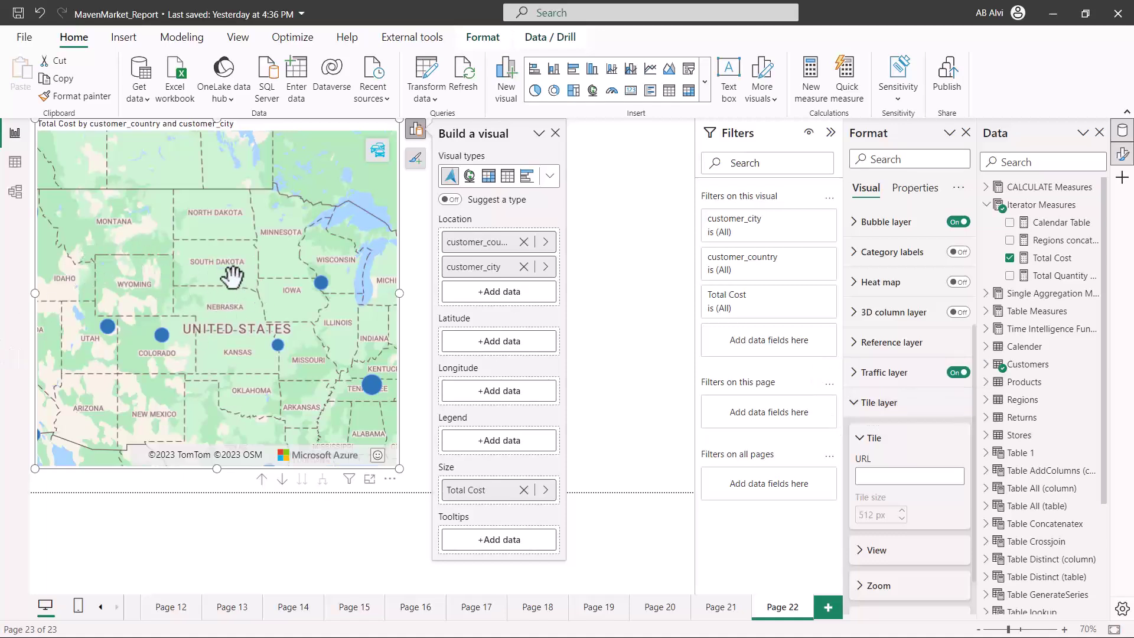
click(858, 408)
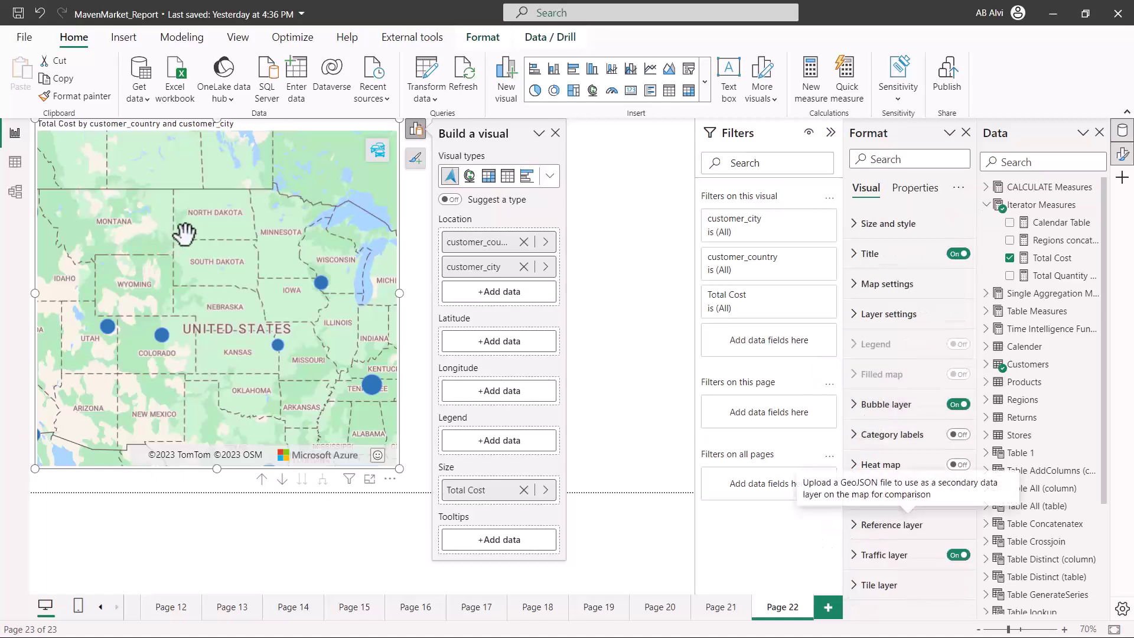